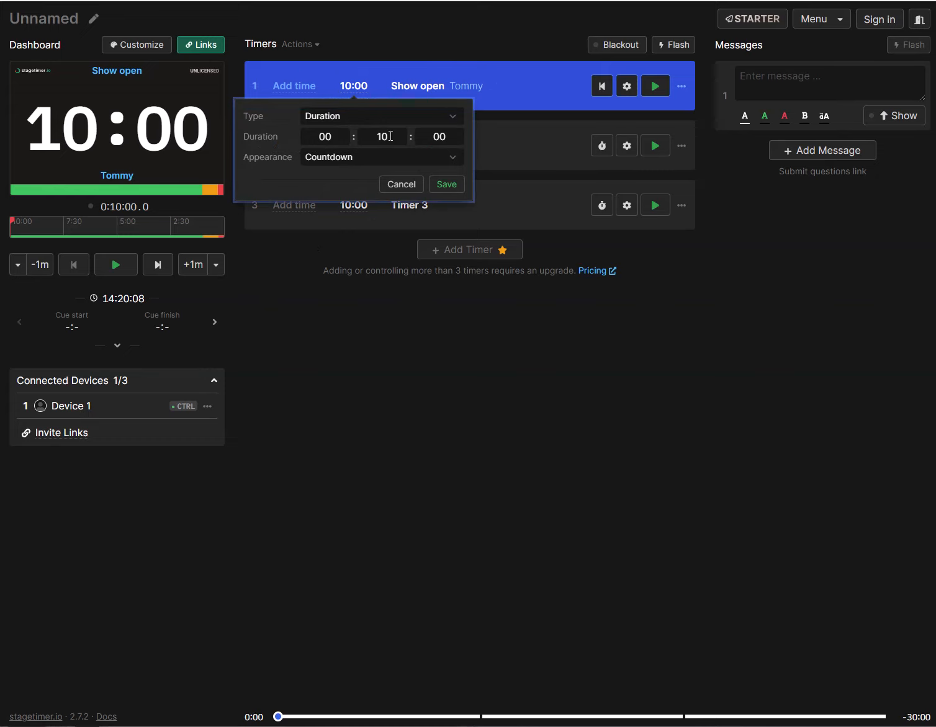
# Step: Set the duration of the Show open timer to 0 minutes 15 seconds and save it
pyautogui.click(390, 136)
pyautogui.write('000')
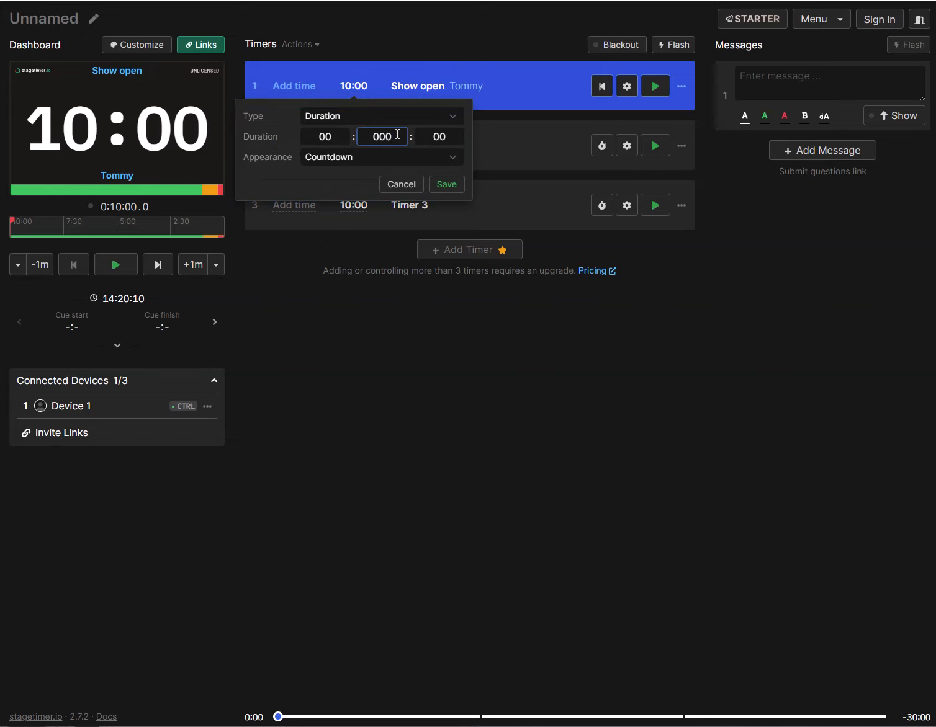
pyautogui.click(434, 138)
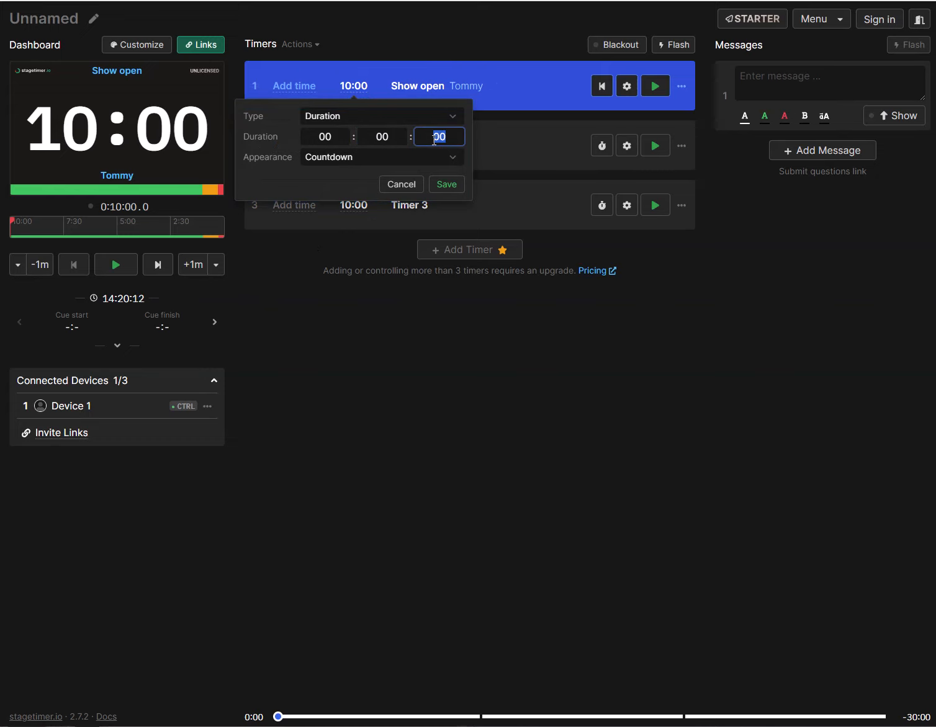
pyautogui.write('15')
pyautogui.click(440, 184)
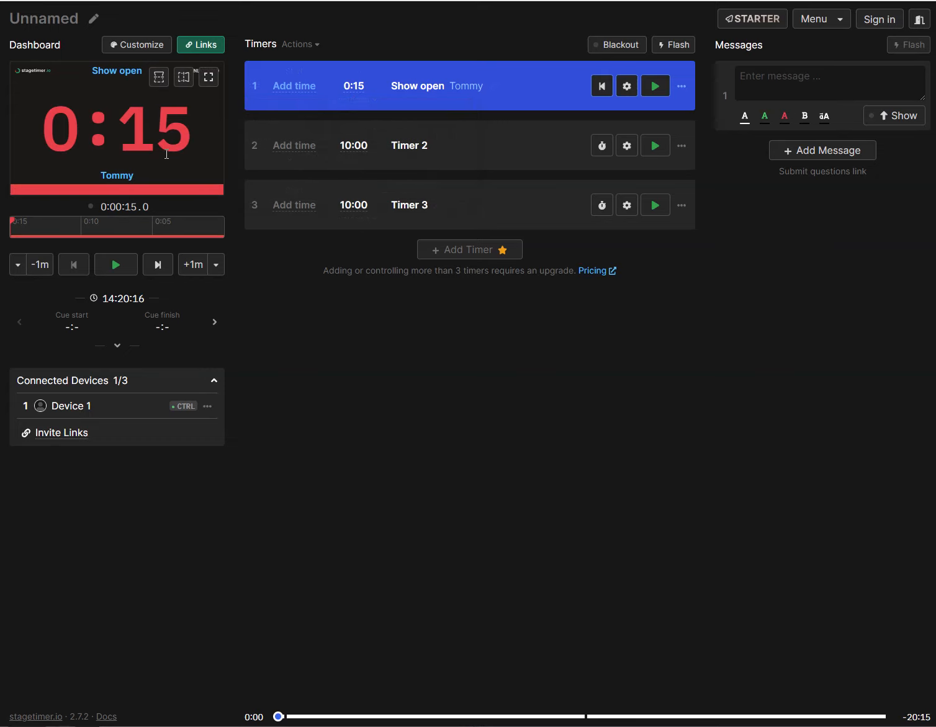
# Step: Set the duration of Timer 2 to 0 minutes 10 seconds and save it
pyautogui.click(352, 147)
pyautogui.doubleClick(383, 196)
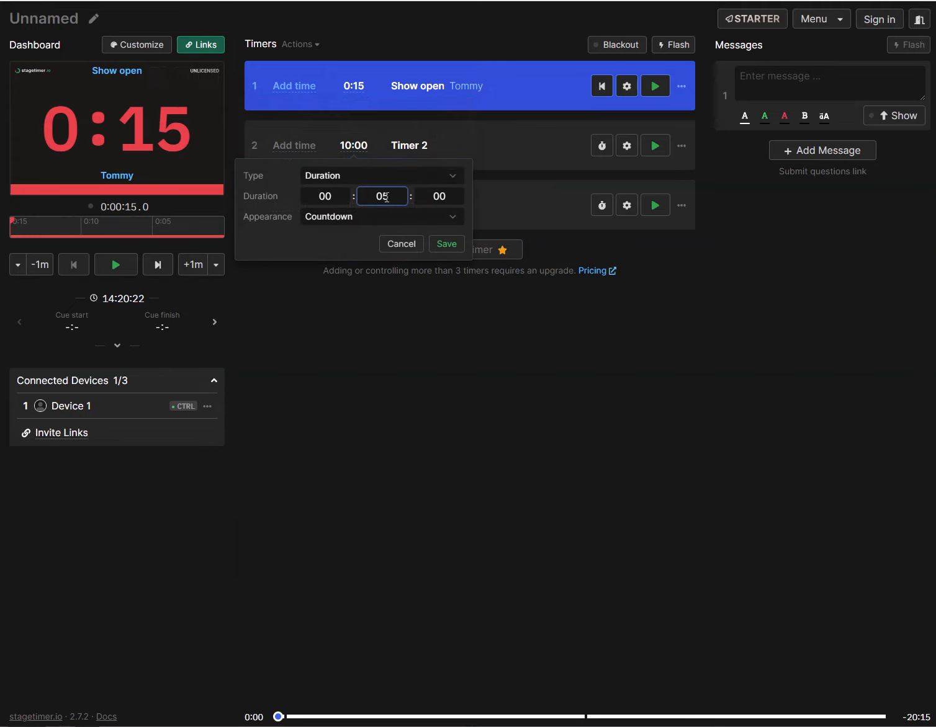
pyautogui.write('0')
pyautogui.press('Tab')
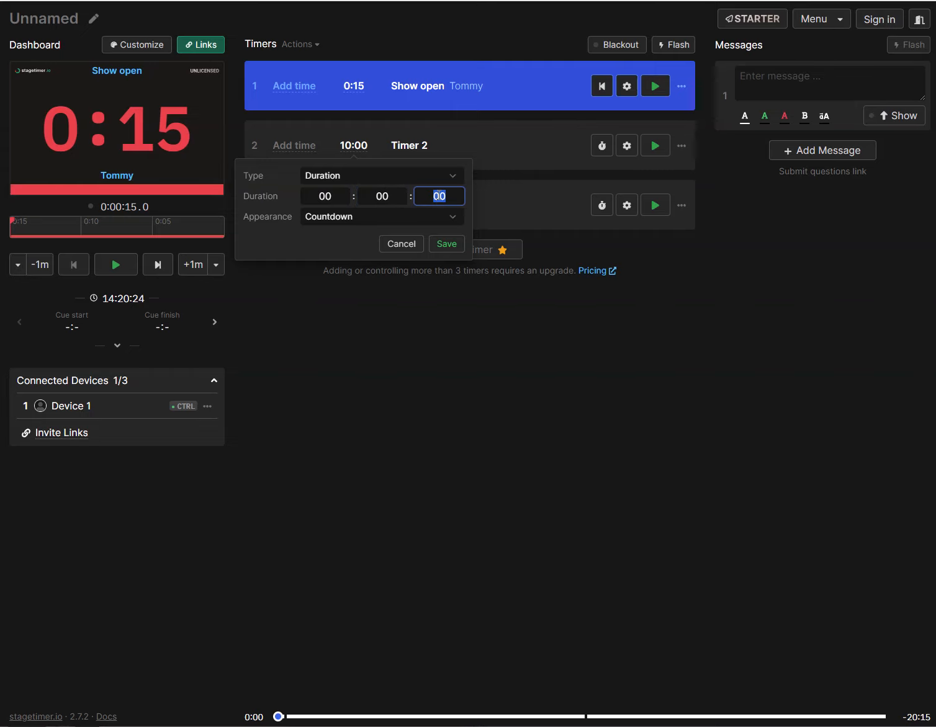
pyautogui.write('0')
pyautogui.click(445, 243)
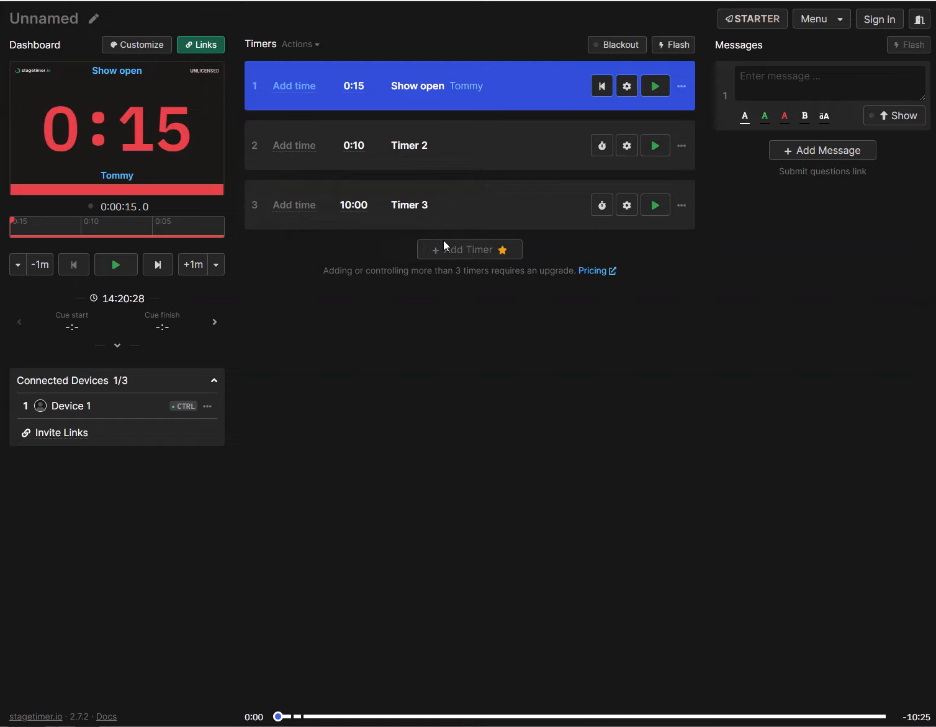
# Step: Rename the unnamed room as Demo Show
pyautogui.click(90, 25)
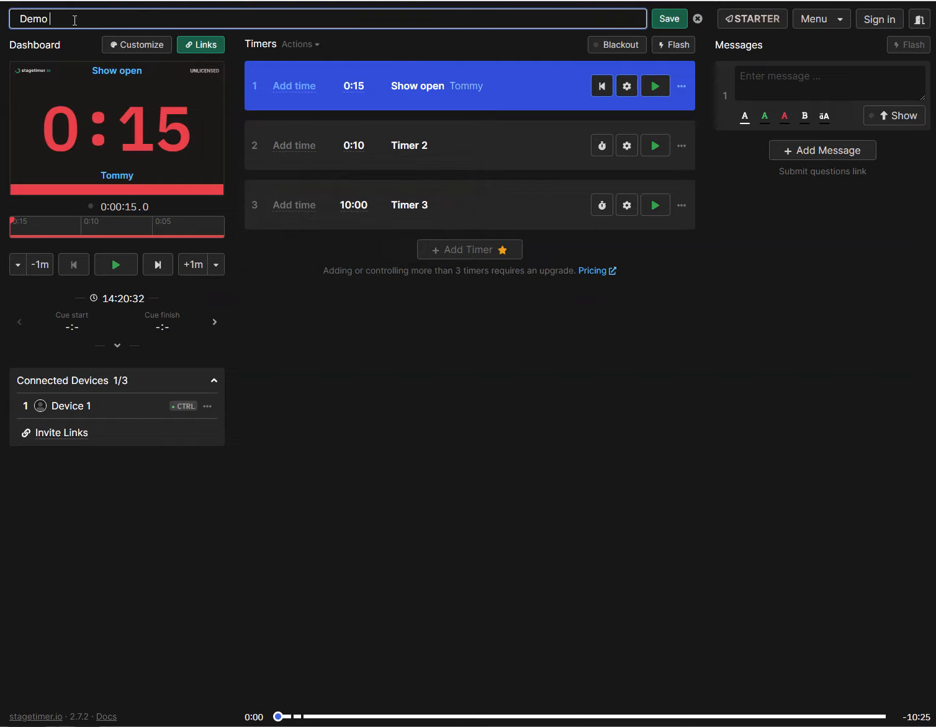
pyautogui.write('Demo Show')
pyautogui.click(670, 19)
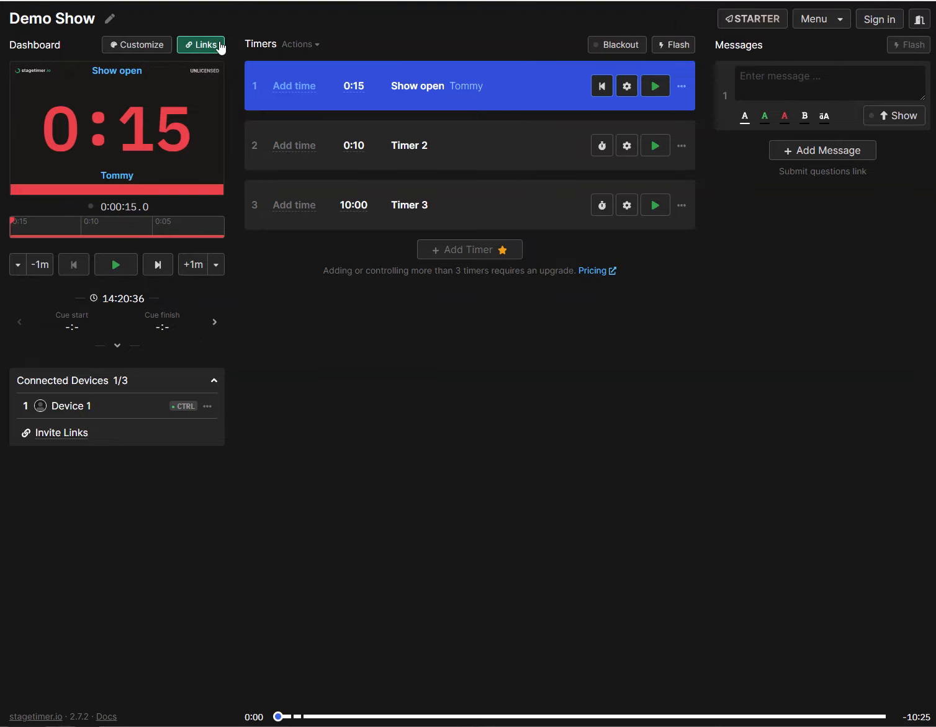
# Step: Copy the room's Viewer invite link and close the invite links
pyautogui.click(203, 44)
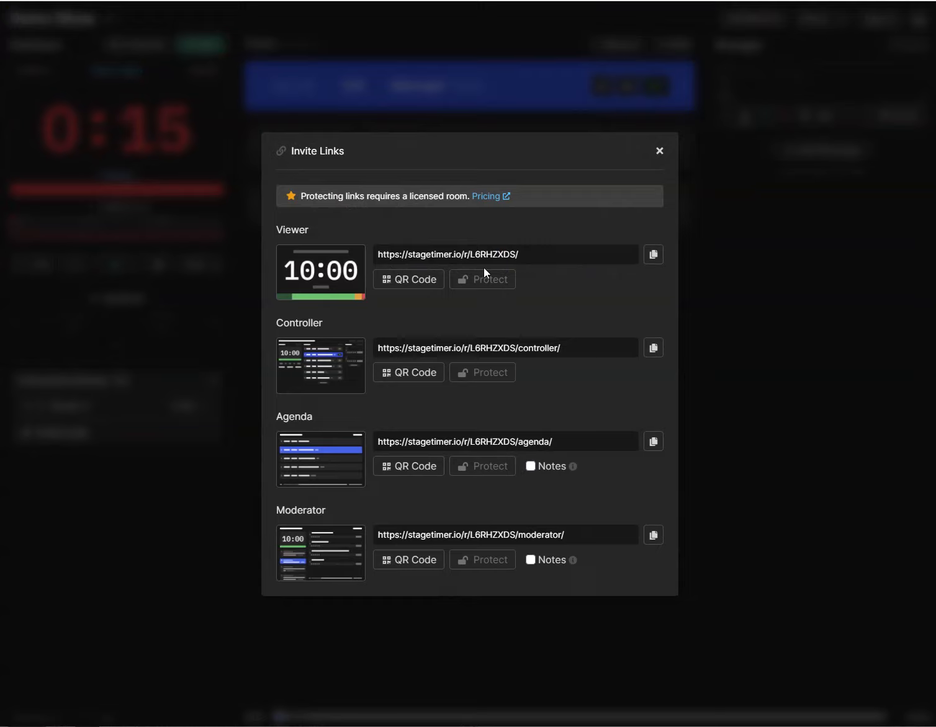
pyautogui.click(651, 257)
pyautogui.click(660, 152)
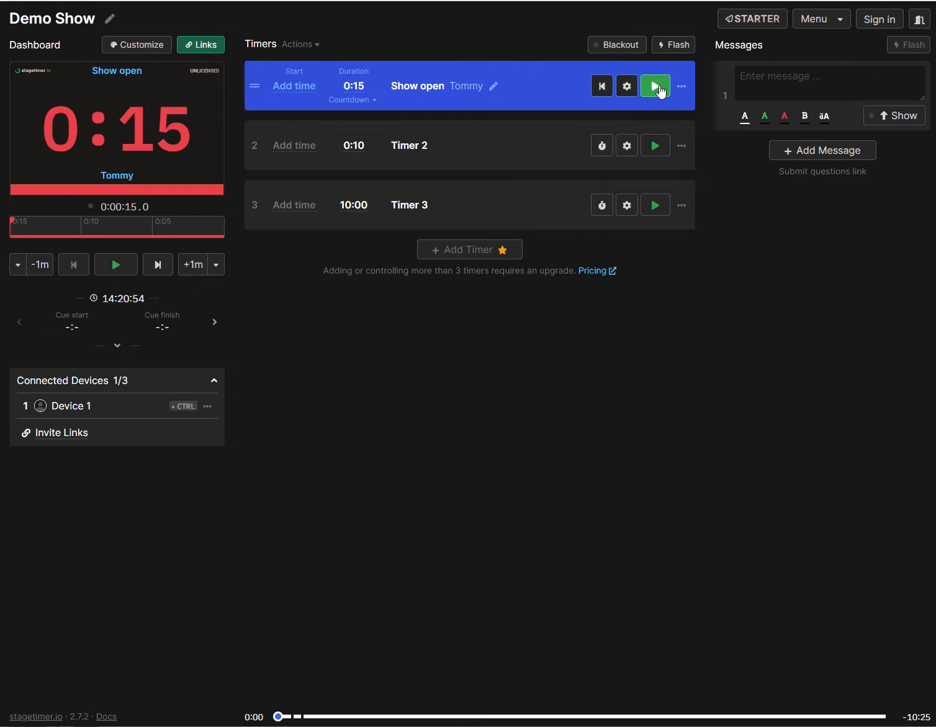
# Step: Start the Show open countdown and change the title of Timer 2 to Stinger
pyautogui.click(118, 268)
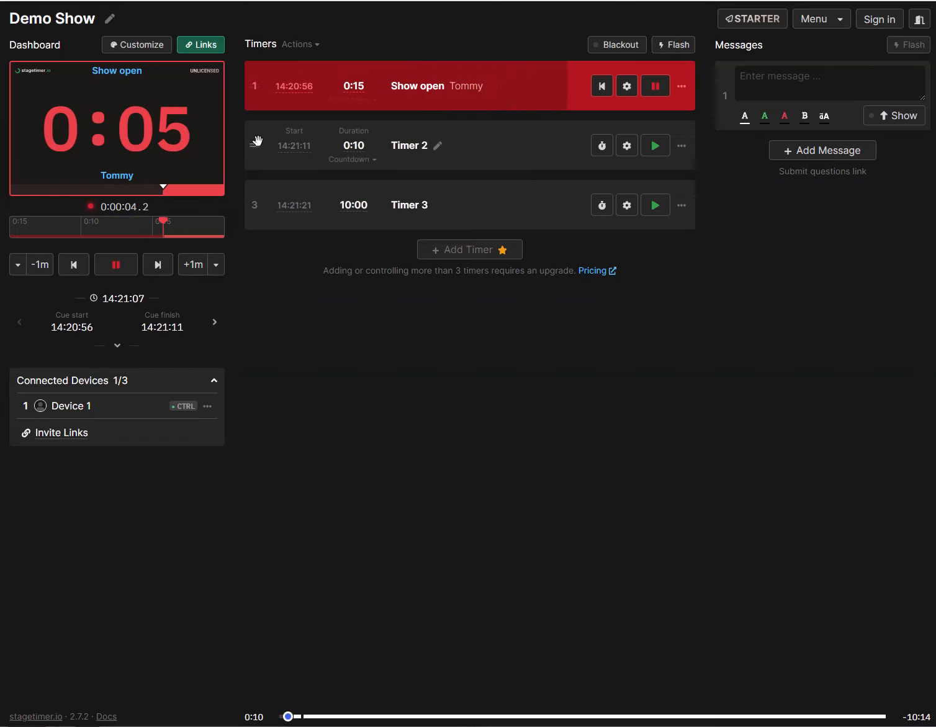
pyautogui.click(437, 146)
pyautogui.tripleClick(376, 179)
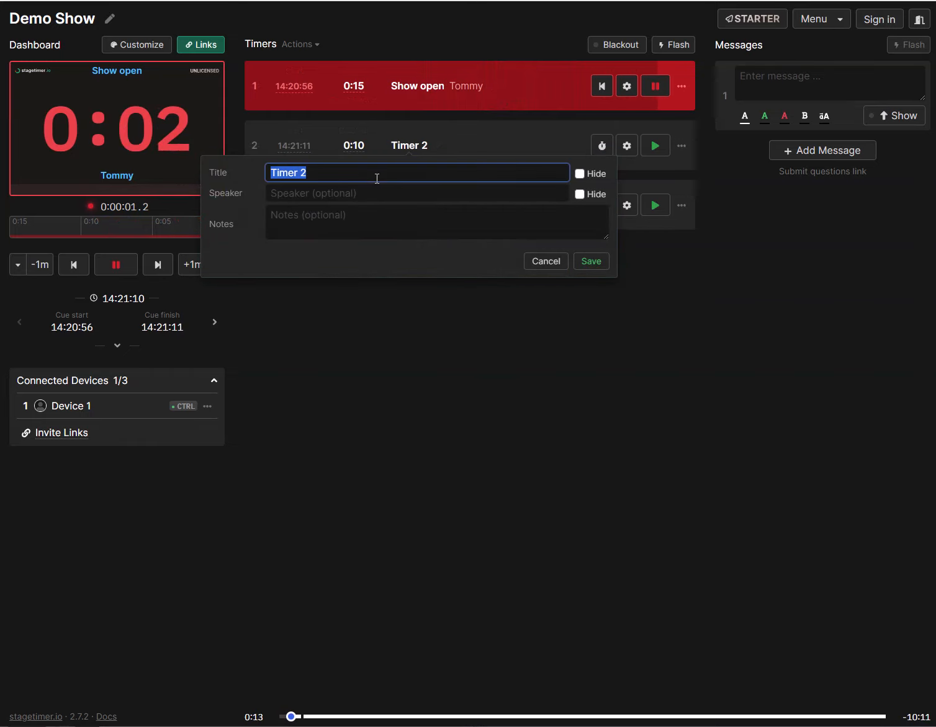
pyautogui.write('Stinger')
pyautogui.press('Return')
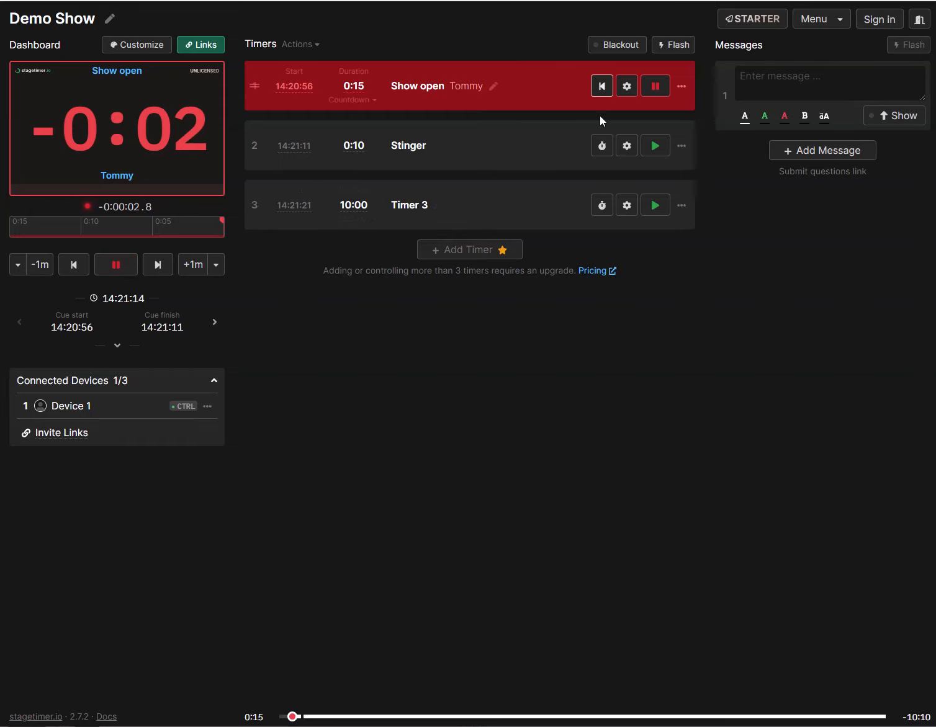
# Step: Start the Stinger countdown and try to set the duration of Timer 3 to 0 minutes 15 seconds
pyautogui.click(654, 147)
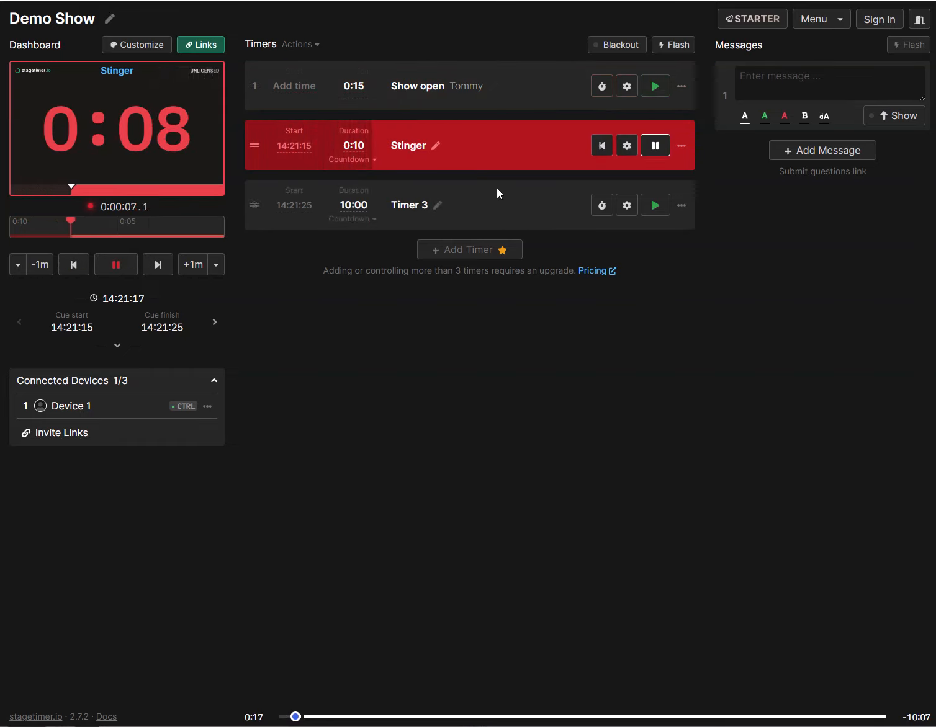
pyautogui.click(363, 215)
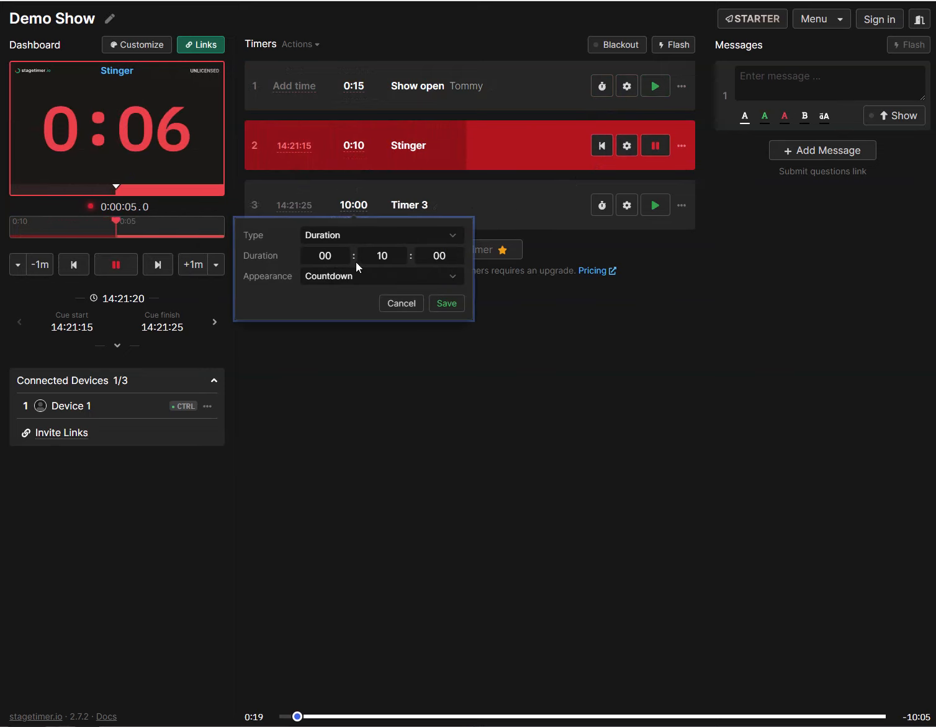
pyautogui.click(395, 255)
pyautogui.write('0')
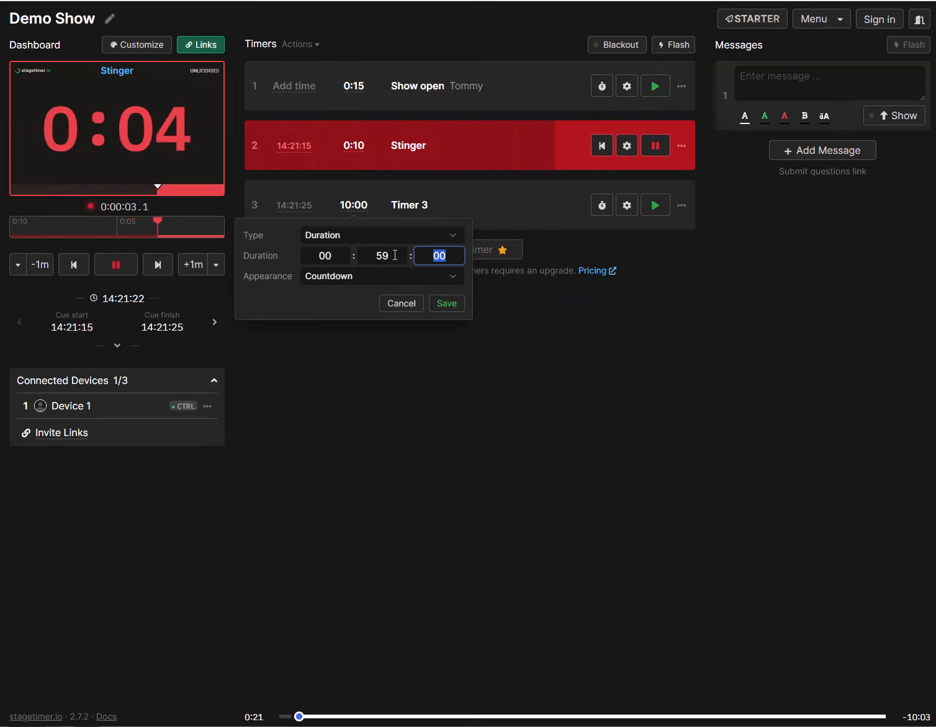
pyautogui.doubleClick(395, 255)
pyautogui.write('00')
pyautogui.write('15')
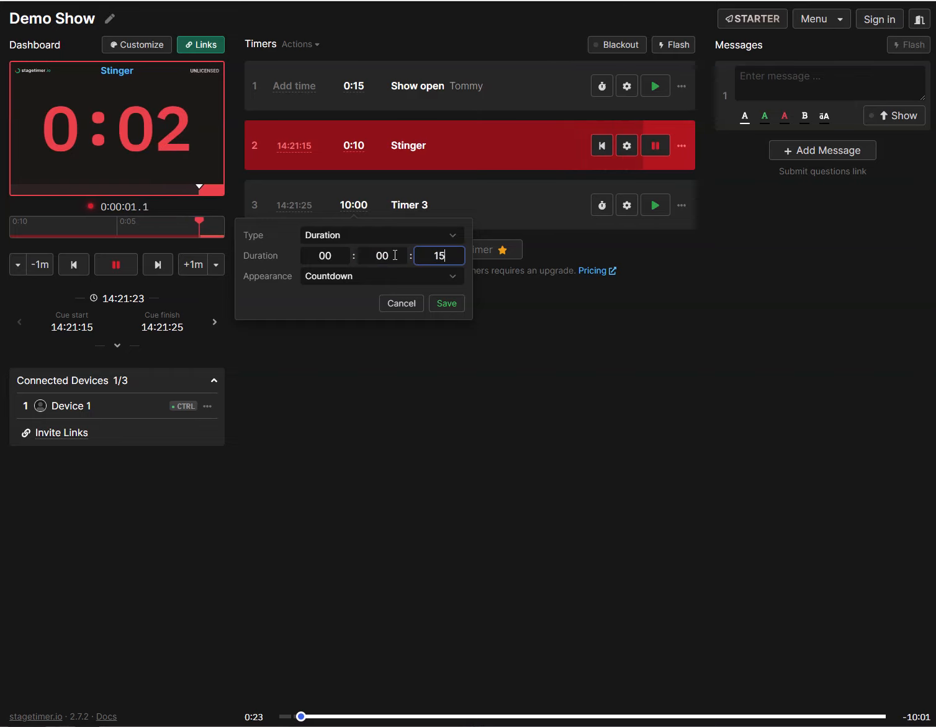
pyautogui.press('Return')
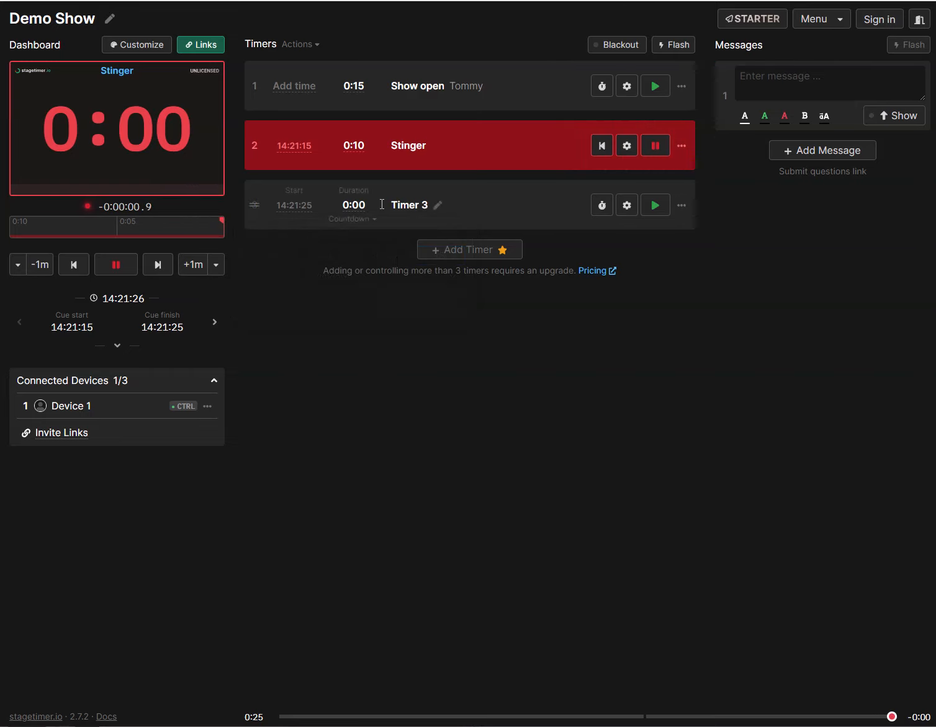
# Step: Run the Timer 3 countdown for several seconds and pause it
pyautogui.click(656, 199)
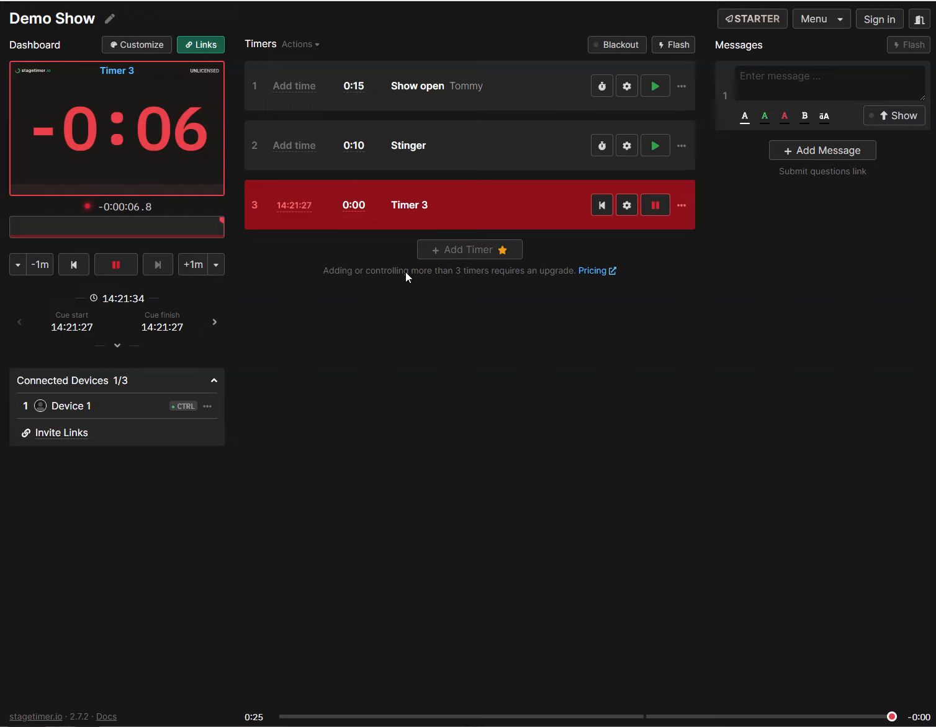
pyautogui.click(655, 206)
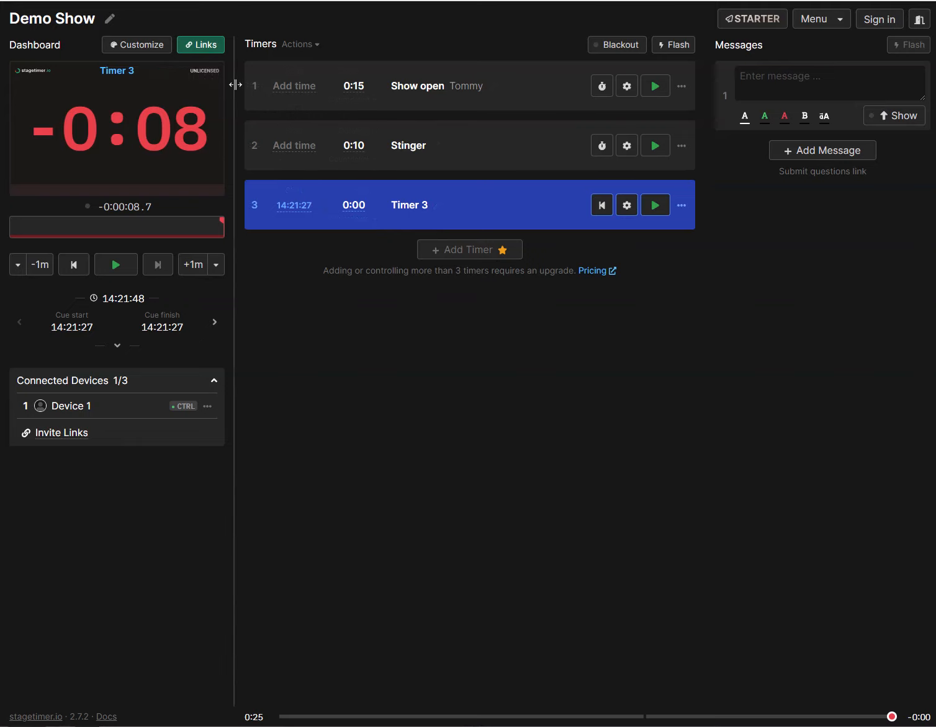
# Step: Copy the room's Agenda invite link and open it in a new browser tab
pyautogui.click(202, 47)
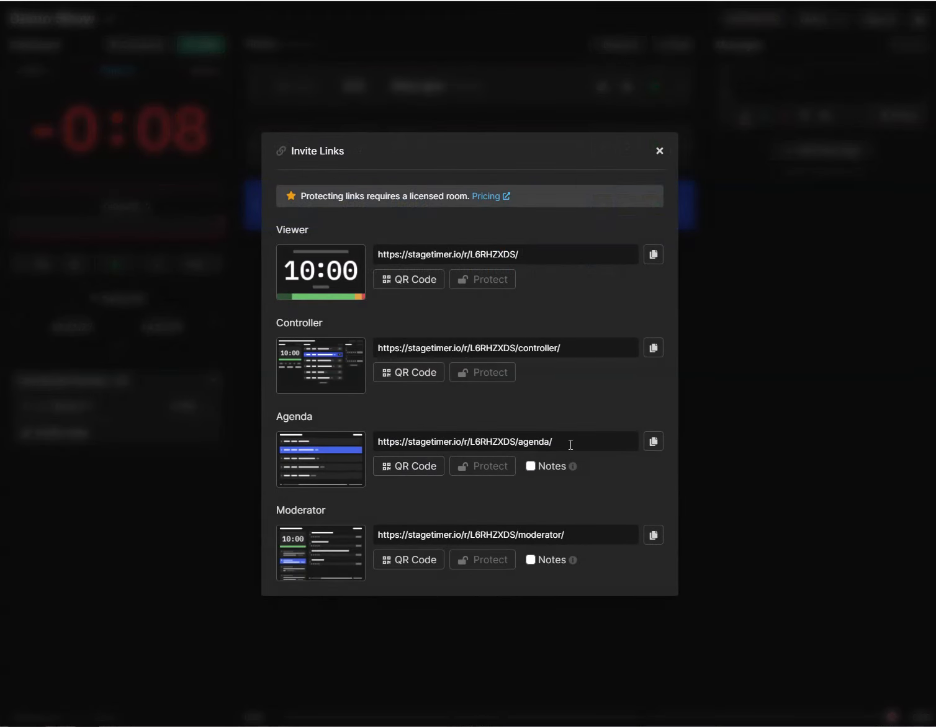
pyautogui.click(653, 441)
pyautogui.hotkey('ctrl', 't')
pyautogui.hotkey('ctrl', 'v')
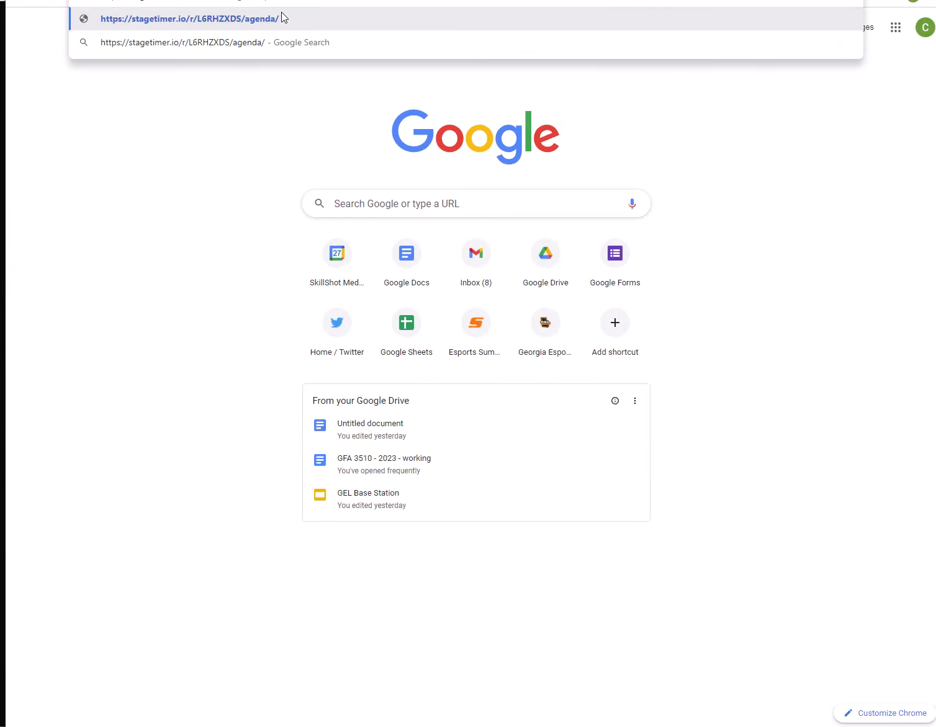
pyautogui.press('Return')
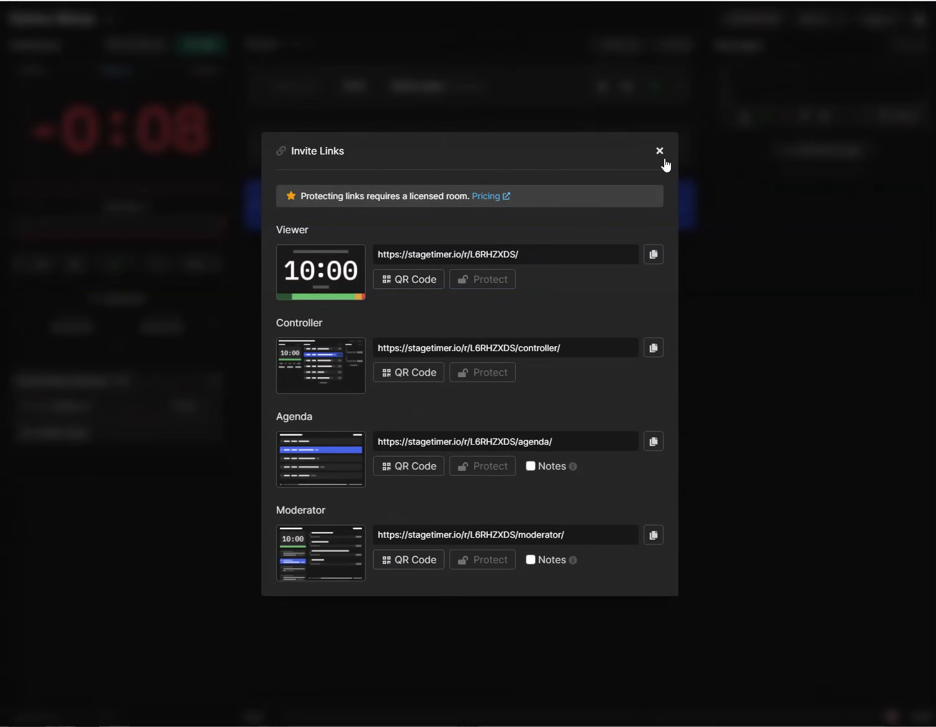
# Step: Open the room's Moderator invite link in a new browser tab, and close the invite links in the controller
pyautogui.click(652, 540)
pyautogui.hotkey('ctrl', 't')
pyautogui.hotkey('ctrl', 'v')
pyautogui.press('Return')
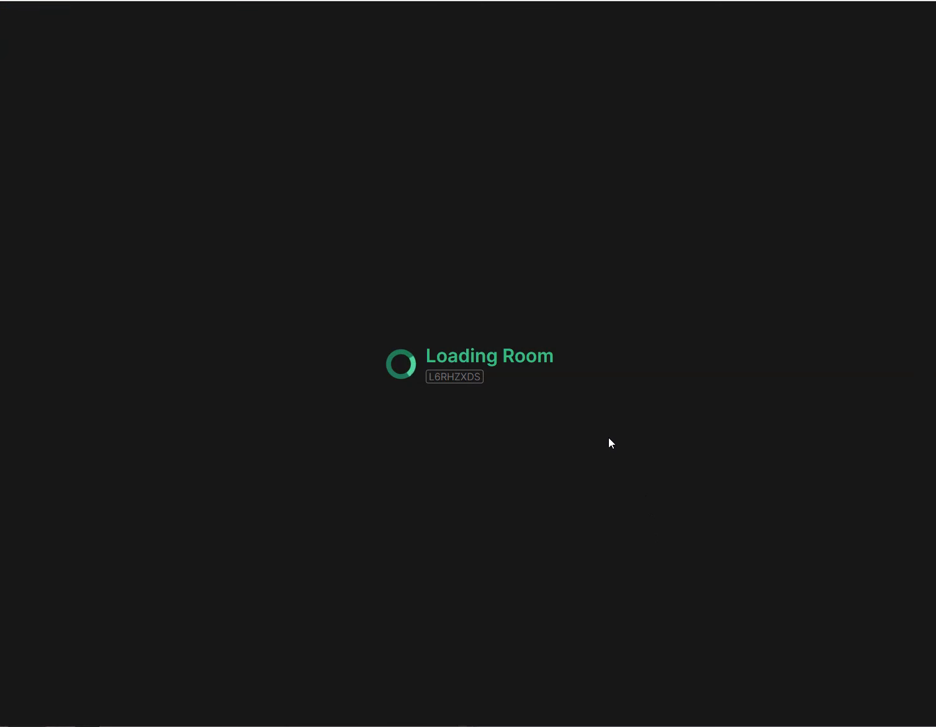
pyautogui.click(405, 102)
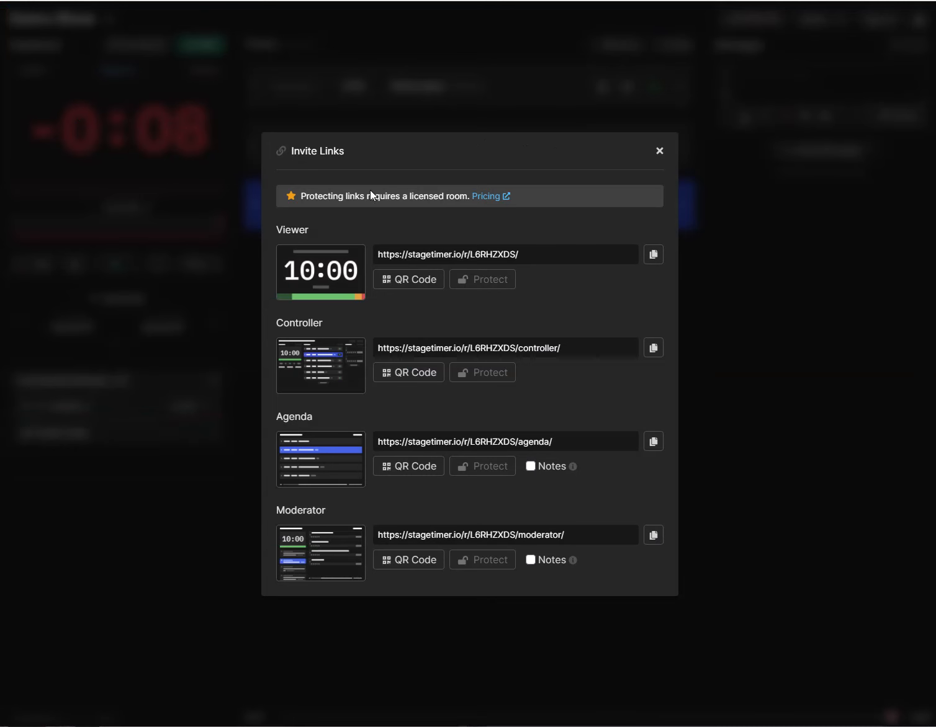
pyautogui.click(659, 152)
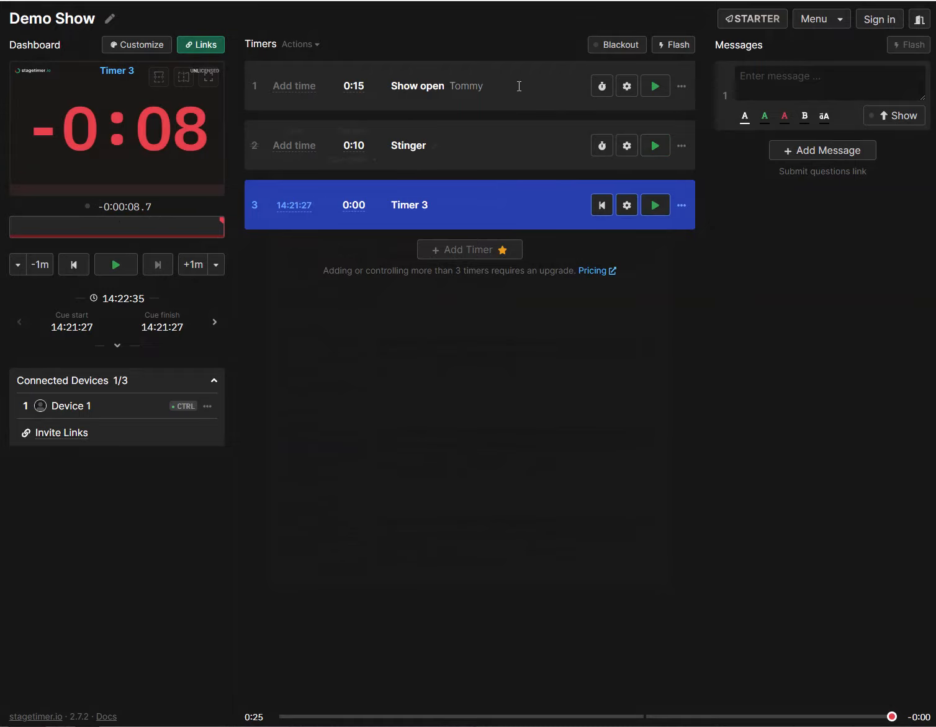
# Step: Look over the logo and theme customization options of the timer display and close them without changes
pyautogui.click(561, 76)
pyautogui.click(144, 46)
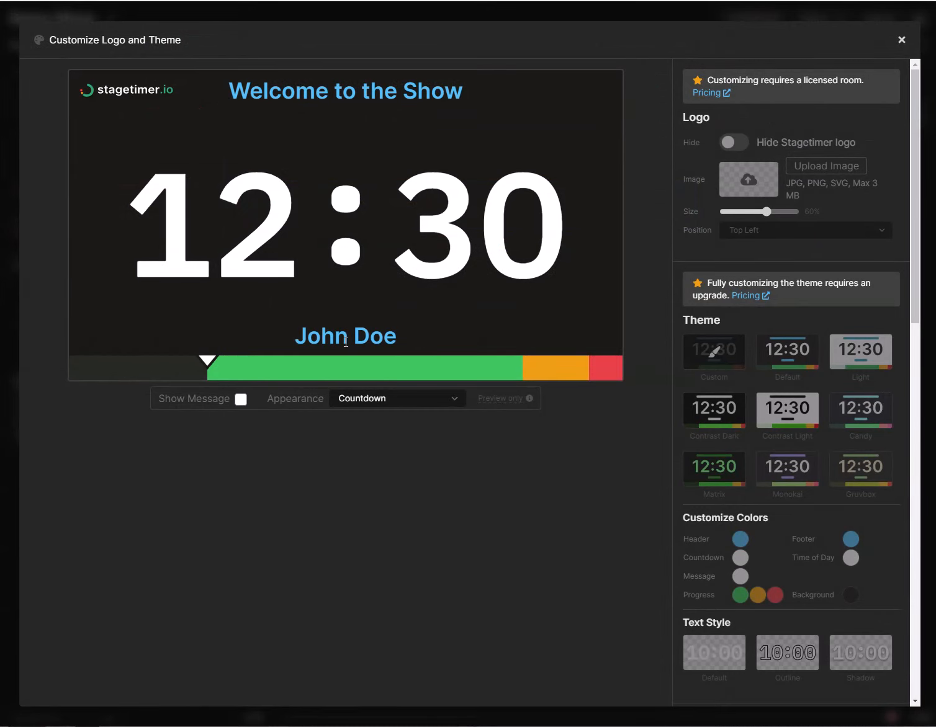
pyautogui.click(901, 41)
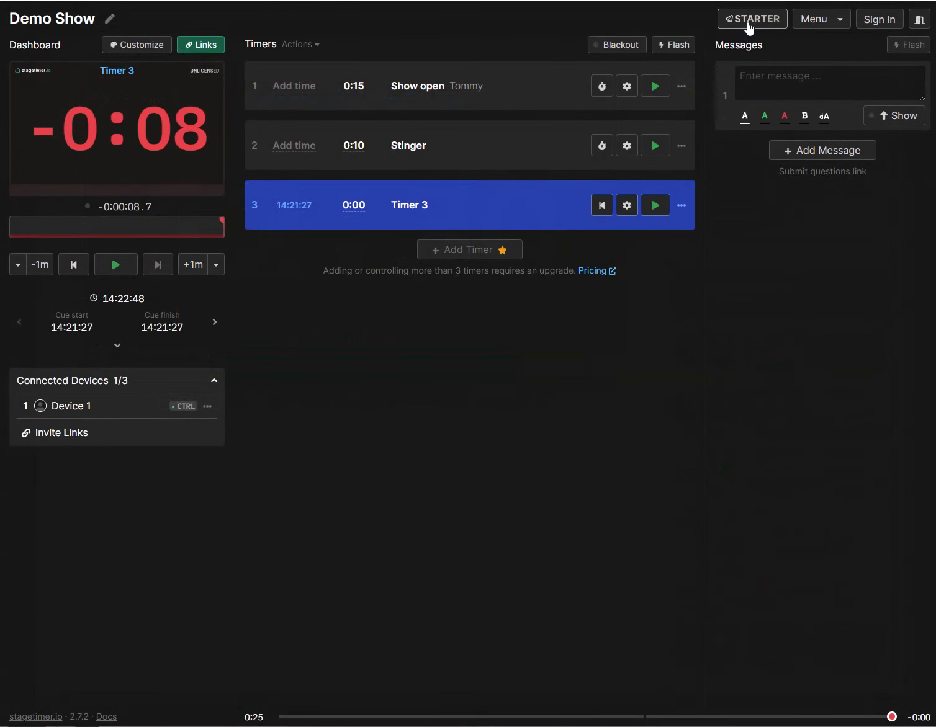
pyautogui.moveTo(748, 29)
# Step: Link all timers in the list so that they run in sequence
pyautogui.click(296, 44)
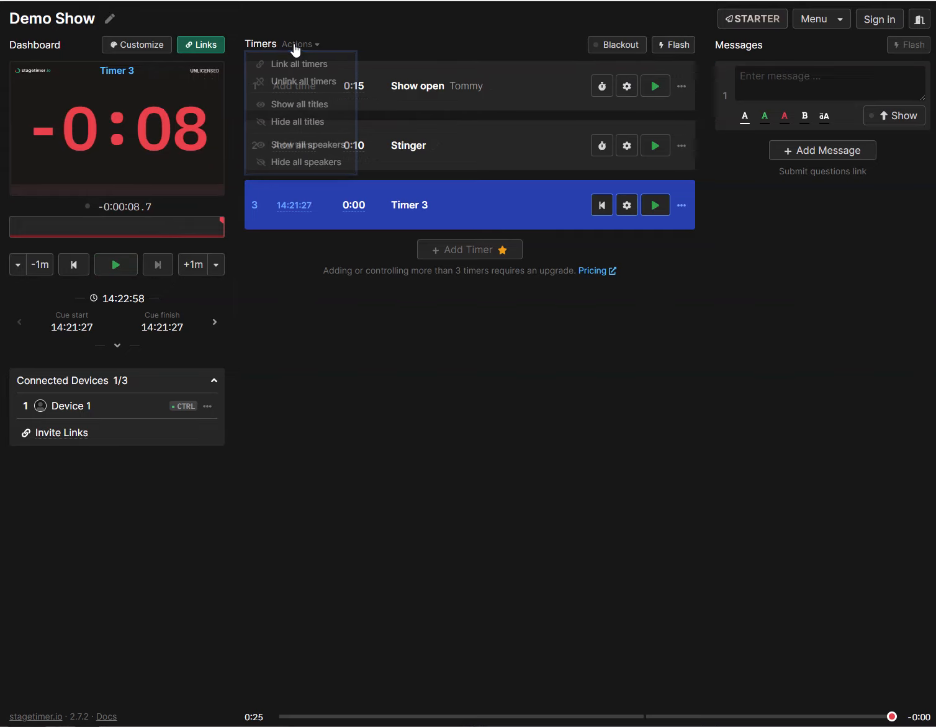
pyautogui.click(419, 30)
pyautogui.click(297, 45)
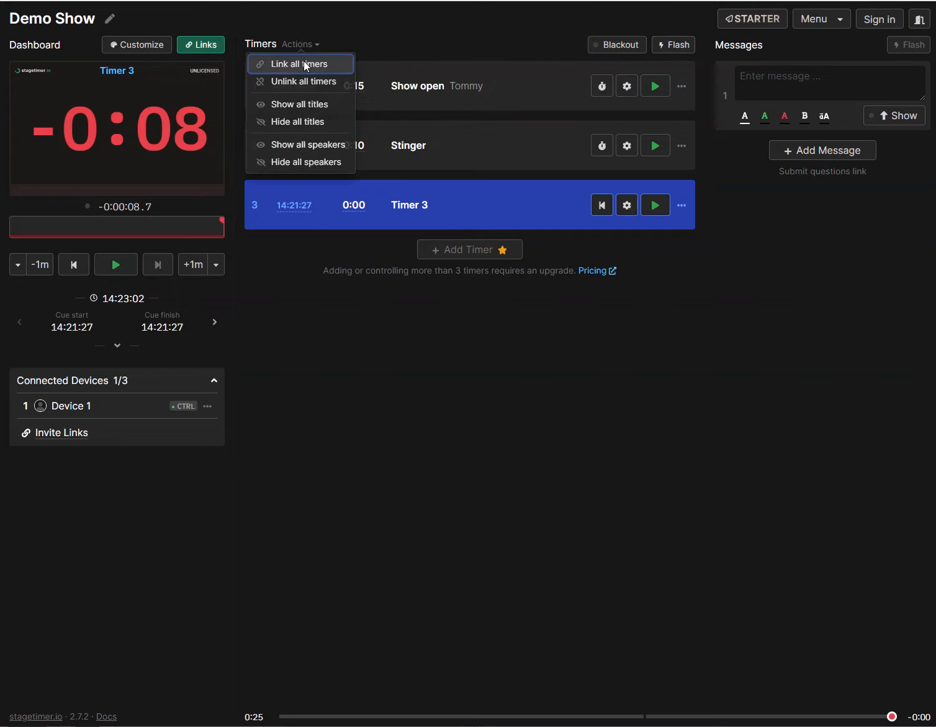
pyautogui.click(303, 62)
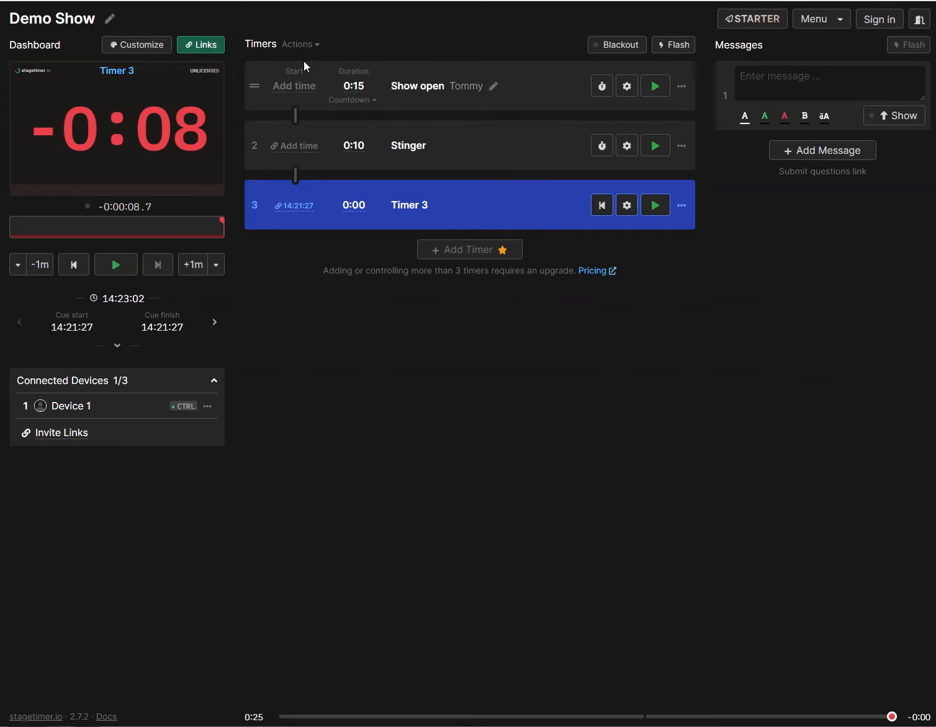
# Step: Run the linked timers from Show open through Timer 3 and pause the last one
pyautogui.click(657, 84)
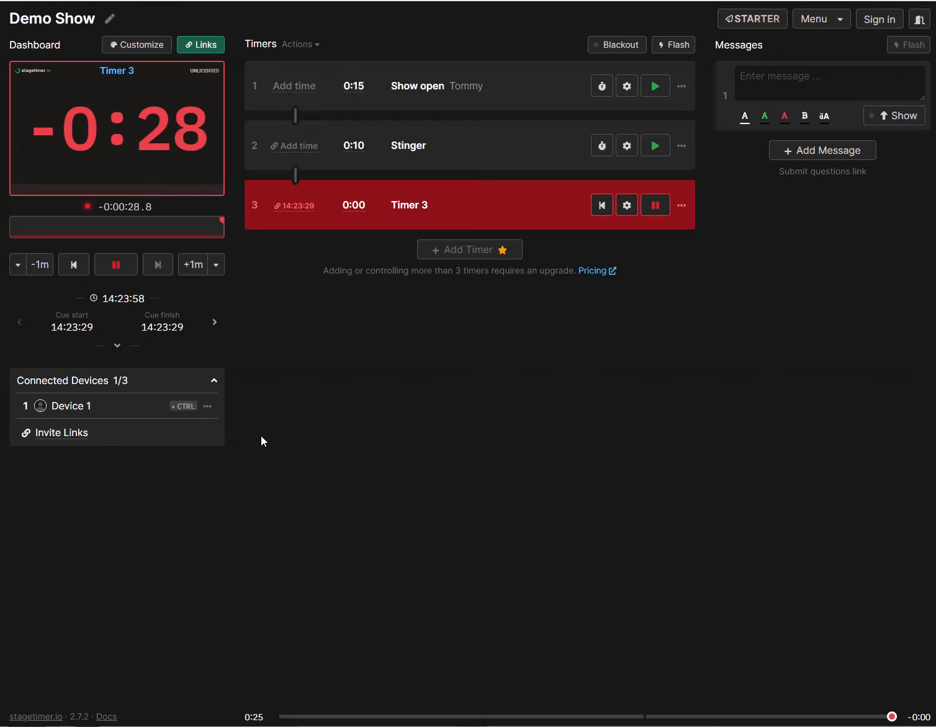
pyautogui.click(117, 266)
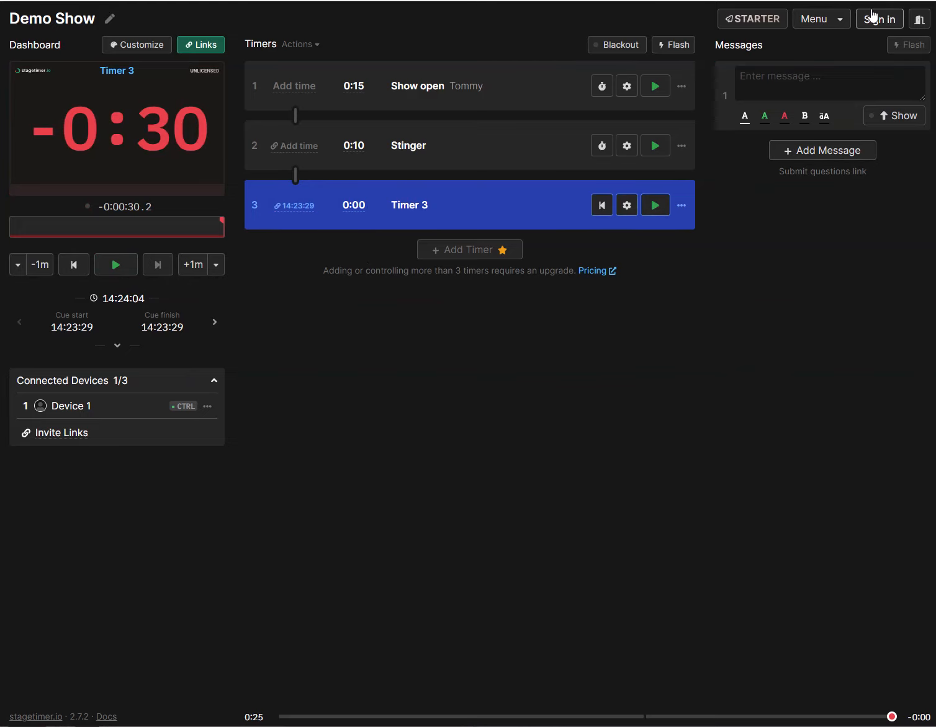
# Step: Copy the Moderator link from the room's invite links
pyautogui.click(201, 44)
pyautogui.click(653, 536)
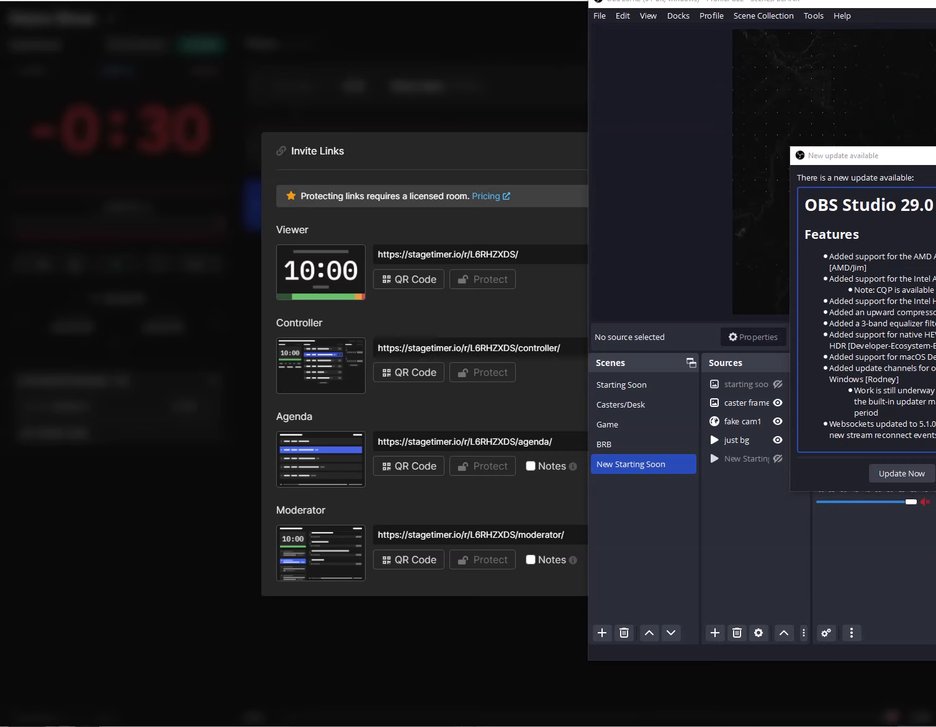
# Step: Switch to OBS Studio, dismiss its new update notice and move its window fully into view
pyautogui.press('Escape')
pyautogui.moveTo(776, 2); pyautogui.dragTo(486, 25)
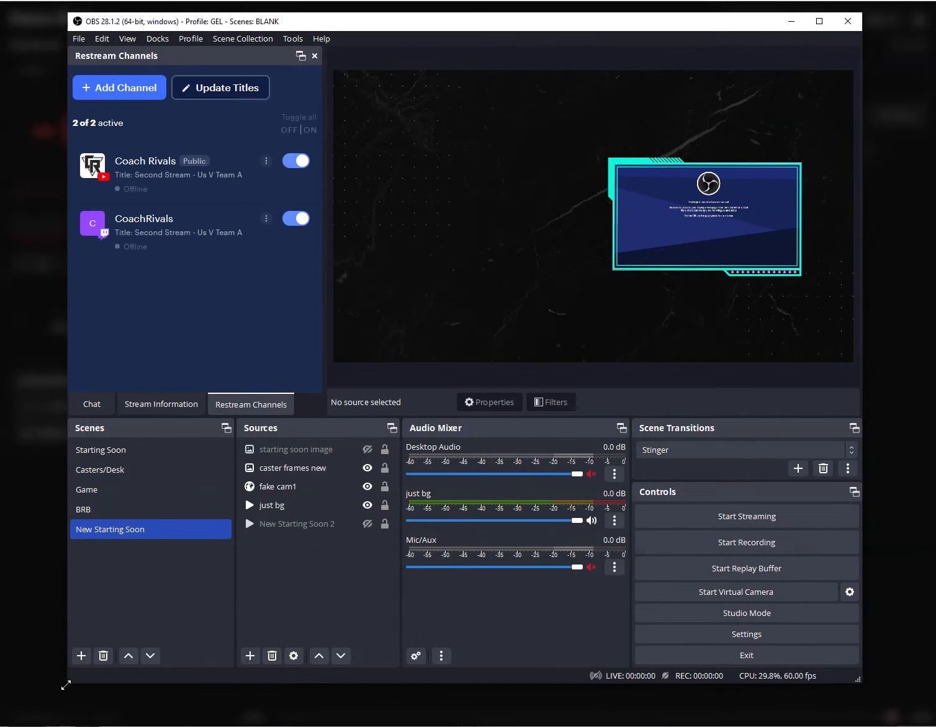
# Step: Add a new scene named "blank"
pyautogui.click(86, 657)
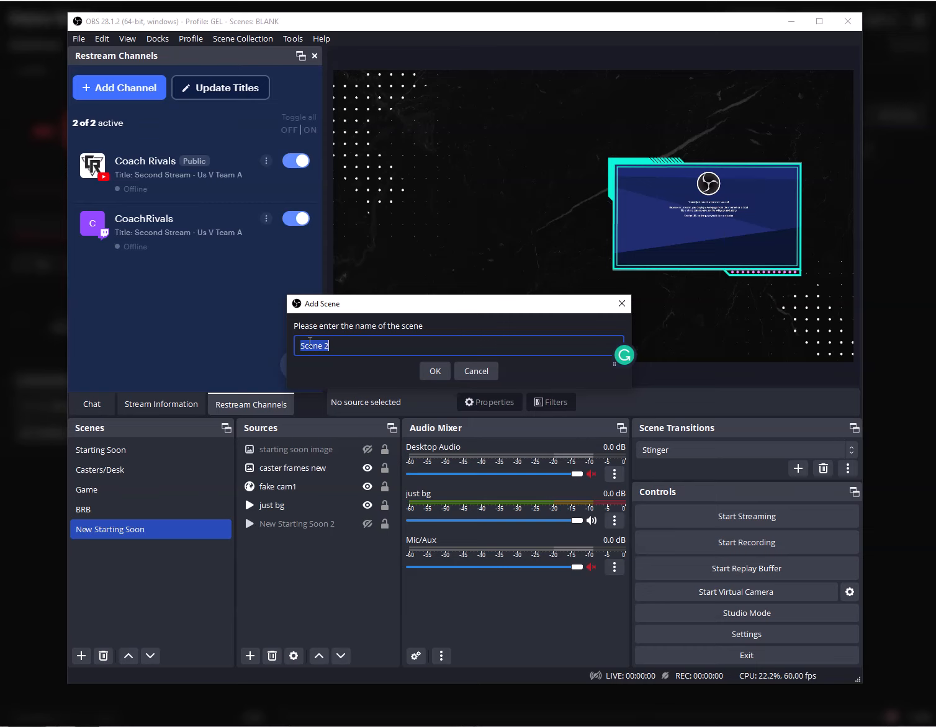
pyautogui.write('blank')
pyautogui.press('Return')
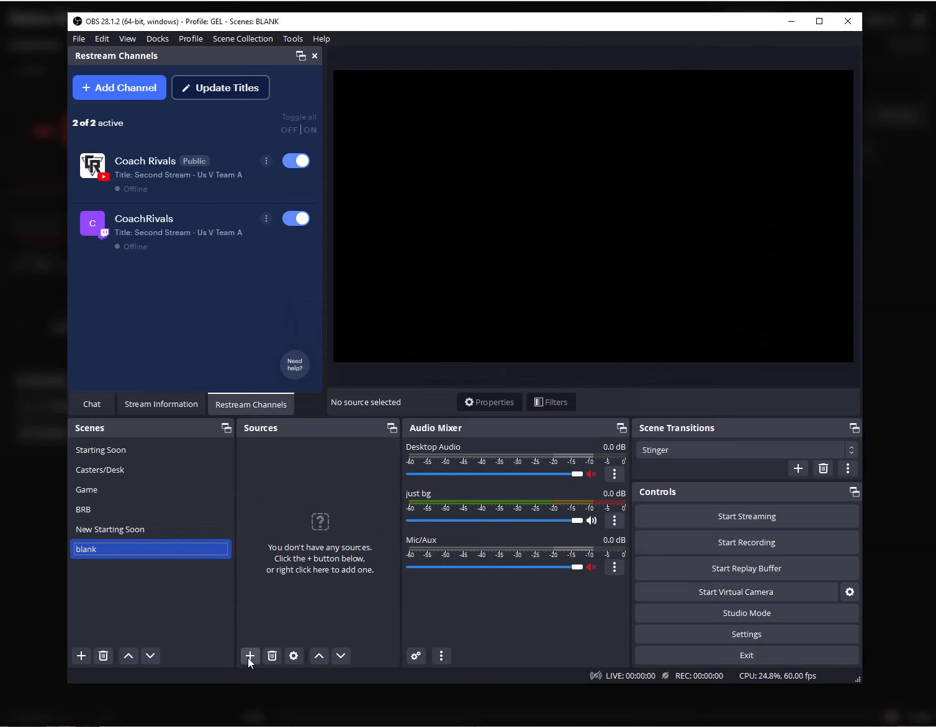
pyautogui.click(249, 656)
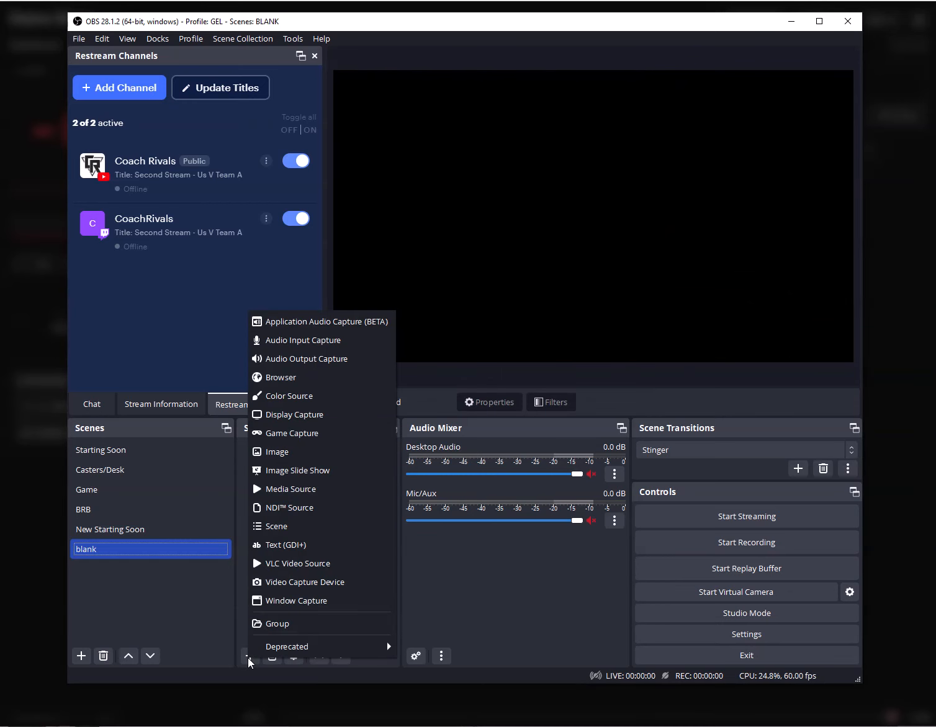
pyautogui.click(277, 378)
pyautogui.hotkey('ctrl', 'v')
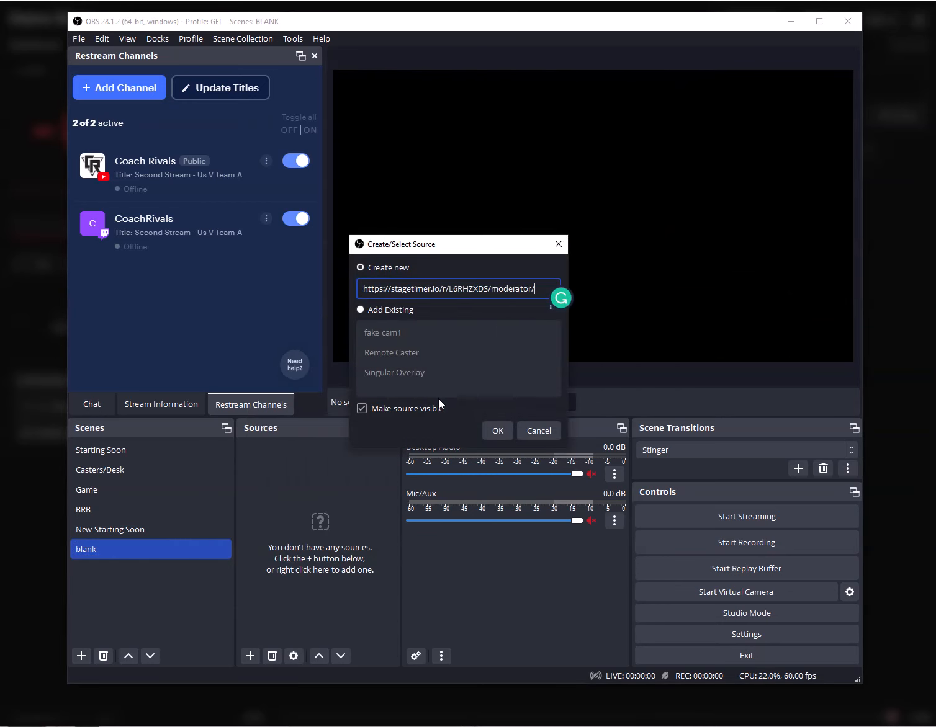
pyautogui.press('Return')
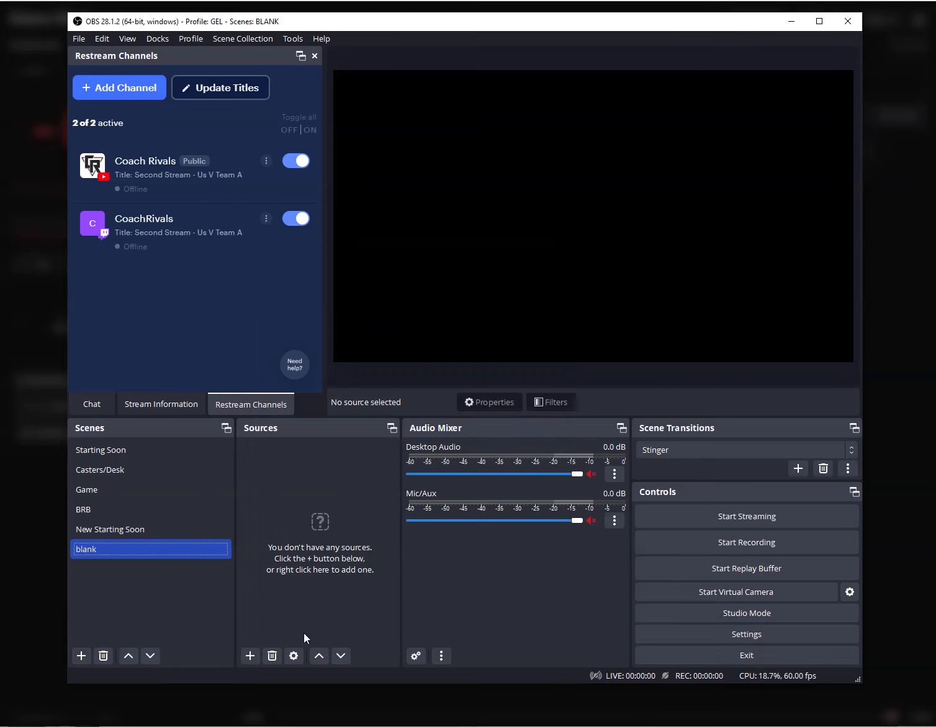
# Step: Add a new Browser source named "timer" to the blank scene
pyautogui.click(257, 650)
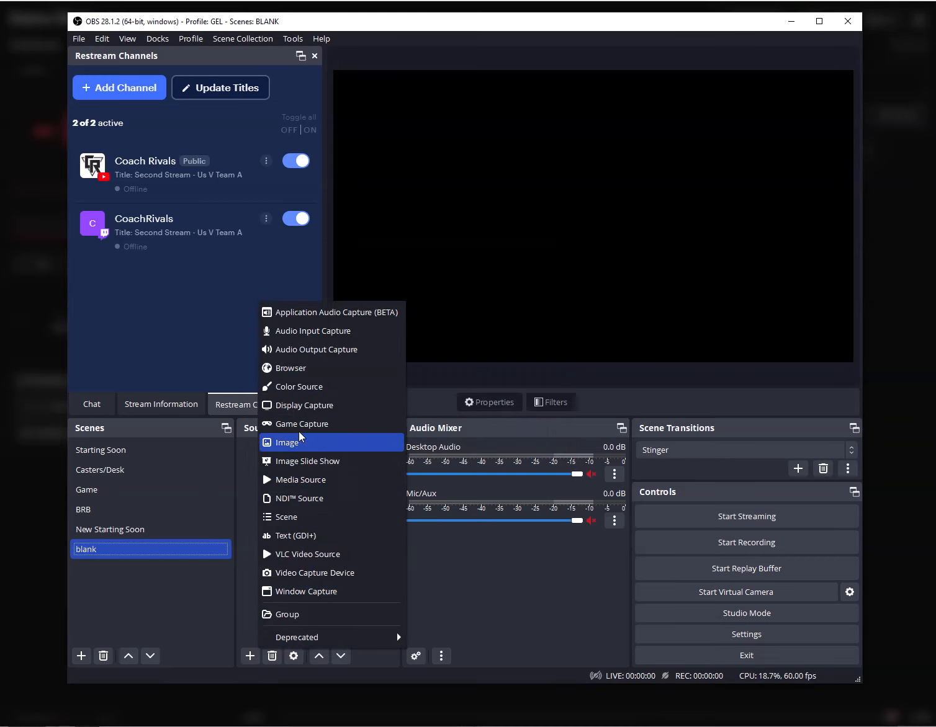
pyautogui.click(303, 369)
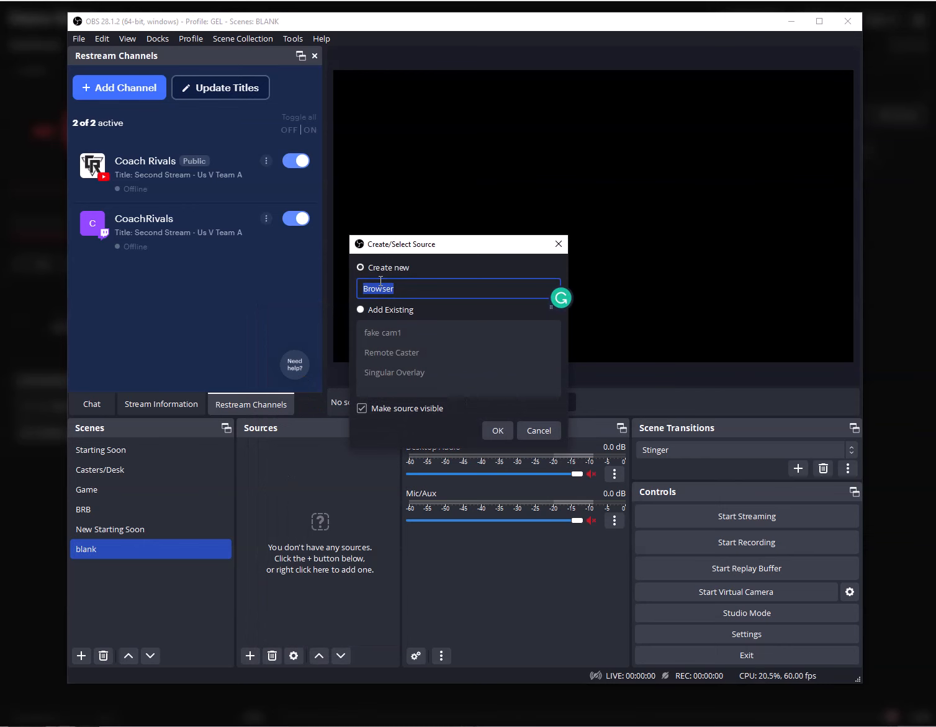
pyautogui.write('timer')
pyautogui.press('Return')
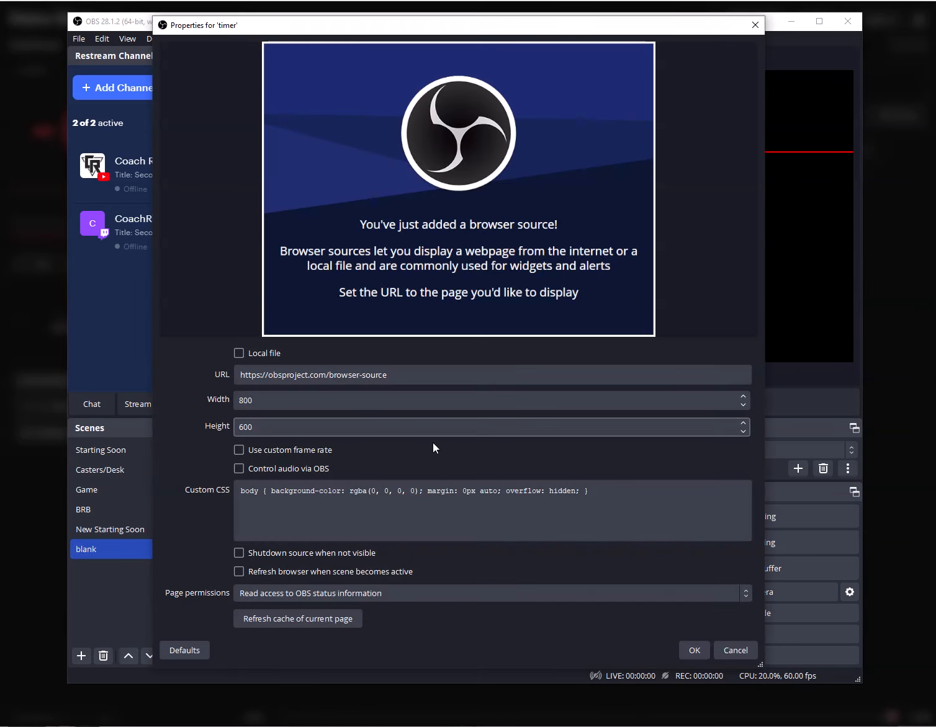
# Step: Set the timer browser source's width to 1920 and height to 1080, and confirm its properties
pyautogui.click(236, 402)
pyautogui.doubleClick(255, 401)
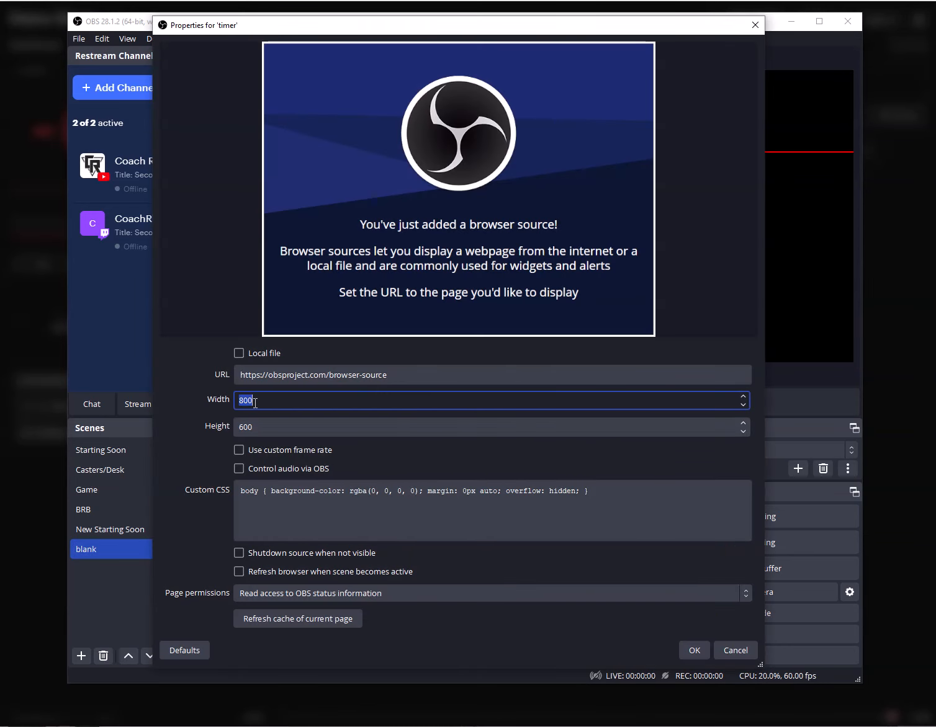
pyautogui.write('1980')
pyautogui.press('Tab')
pyautogui.write('1')
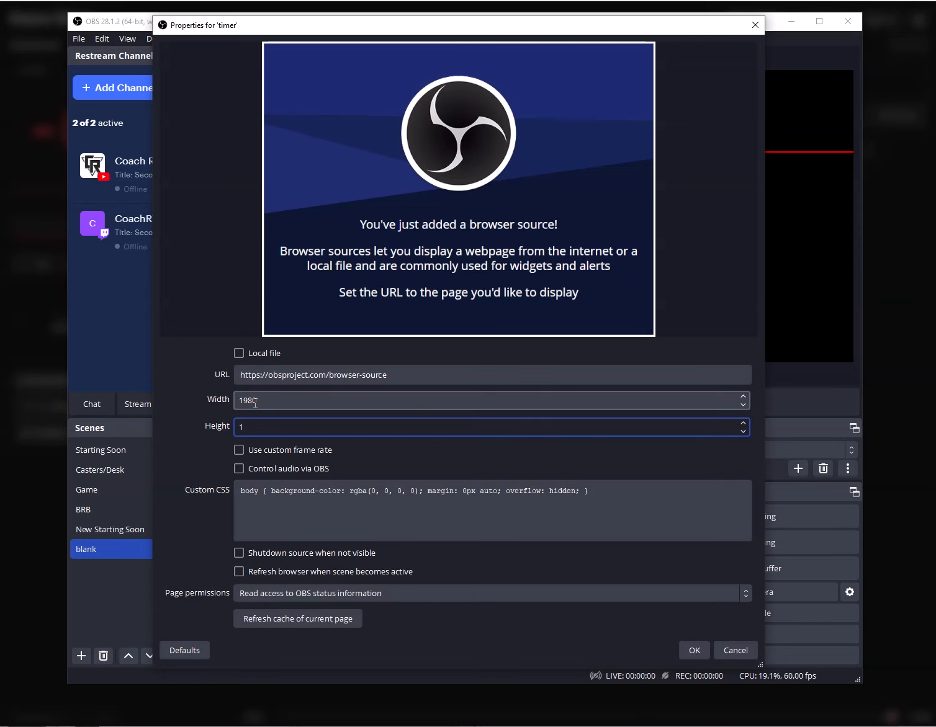
pyautogui.doubleClick(254, 402)
pyautogui.write('1920')
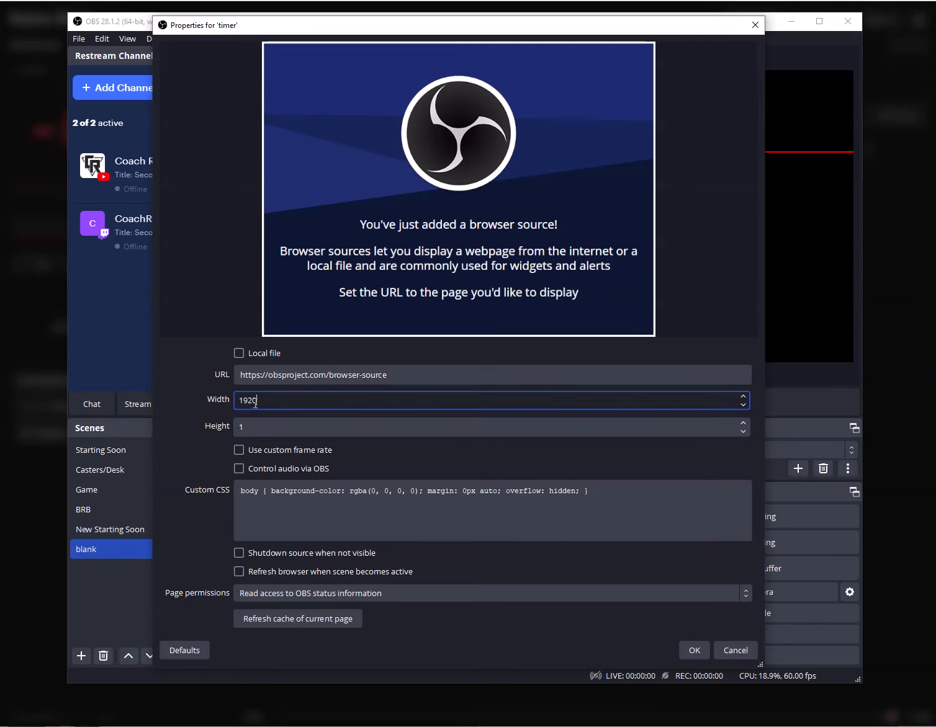
pyautogui.press('Tab')
pyautogui.write('1808')
pyautogui.press('BackSpace')
pyautogui.press('BackSpace')
pyautogui.press('BackSpace')
pyautogui.write('080')
pyautogui.press('Return')
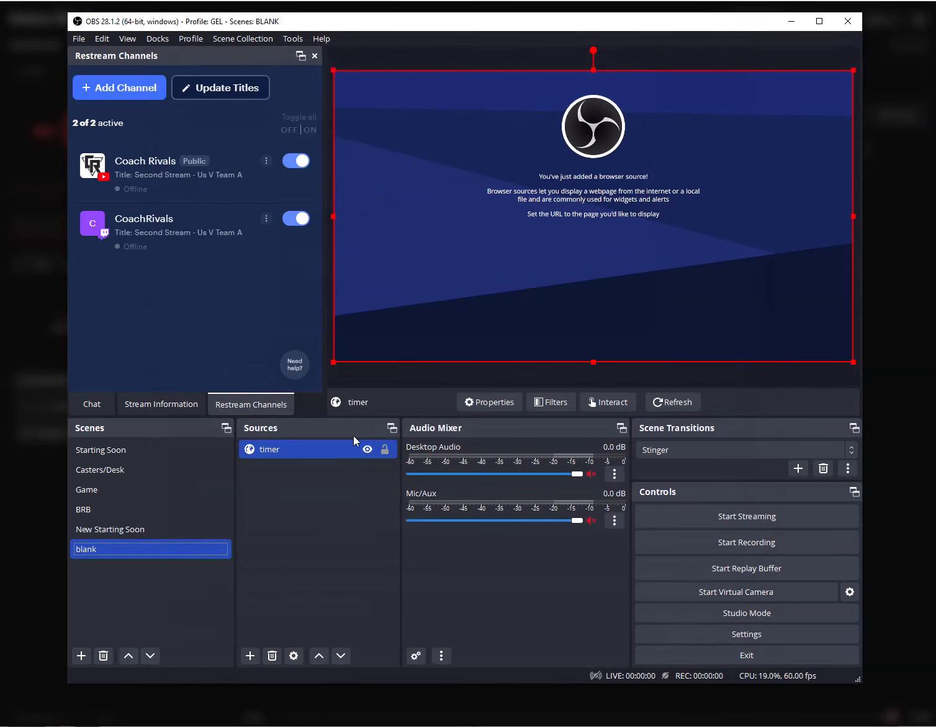
# Step: Set the timer source's URL to the copied Moderator link and move the OBS window slightly down
pyautogui.doubleClick(322, 446)
pyautogui.tripleClick(330, 375)
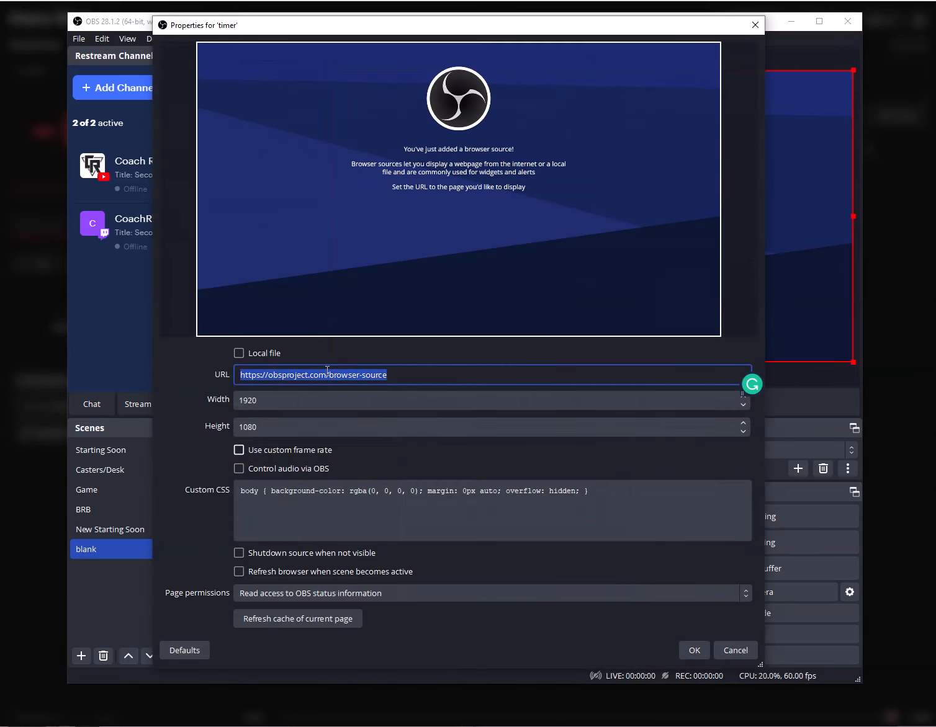
pyautogui.hotkey('ctrl', 'v')
pyautogui.press('Return')
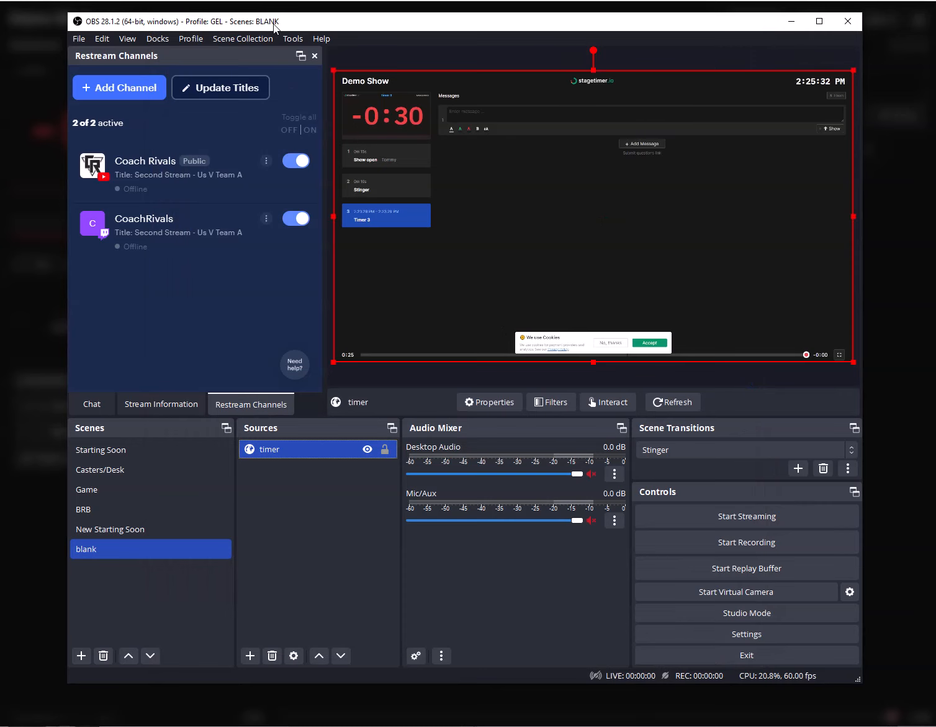
pyautogui.moveTo(273, 24)
pyautogui.mouseDown()
pyautogui.moveTo(218, 53)
pyautogui.moveTo(278, 43)
pyautogui.mouseUp()
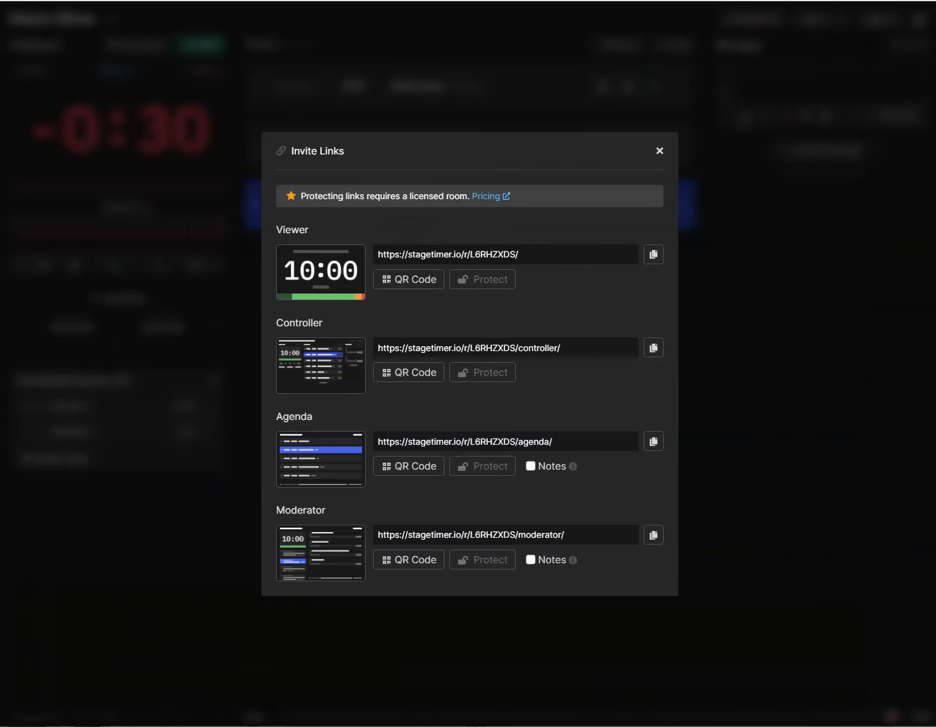
# Step: Copy the Viewer link from Stagetimer's invite links and set it as the timer source's URL in OBS Studio
pyautogui.click(655, 256)
pyautogui.click(658, 151)
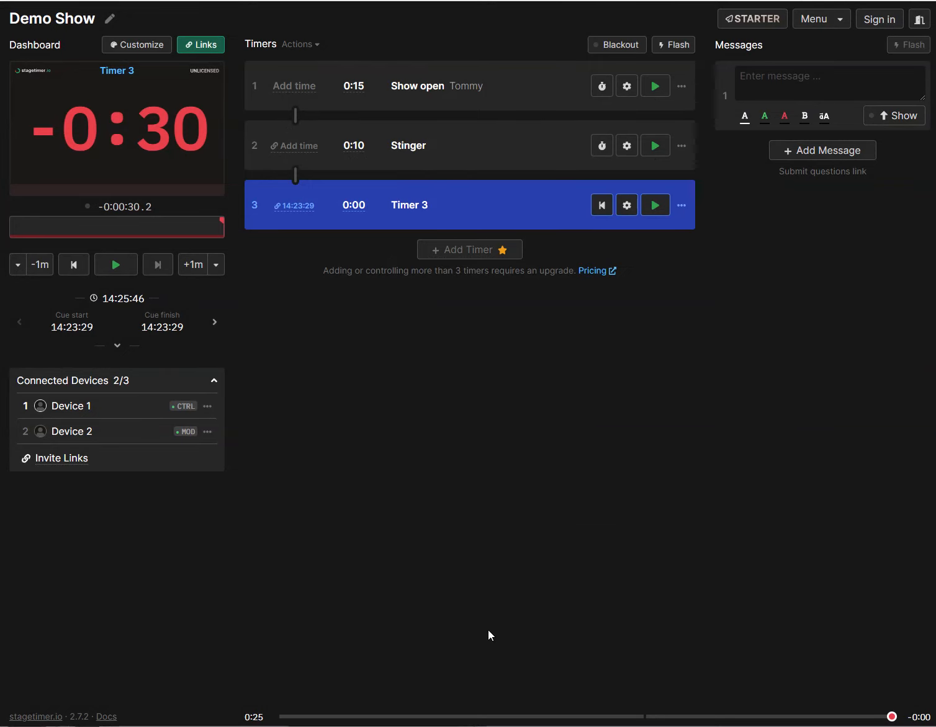
pyautogui.hotkey('alt', 'Tab')
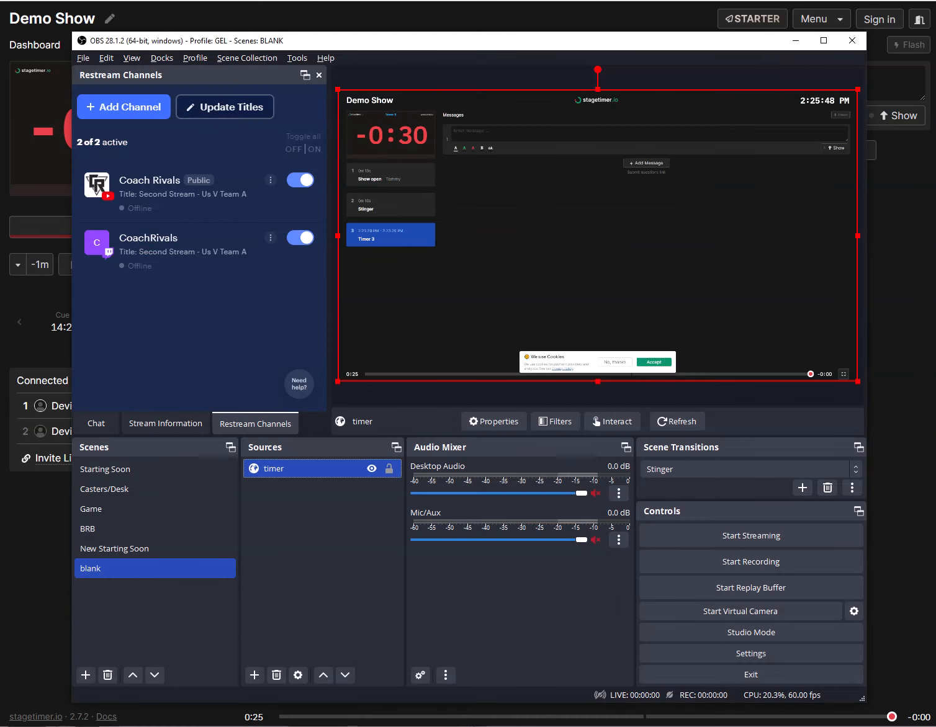
pyautogui.doubleClick(323, 469)
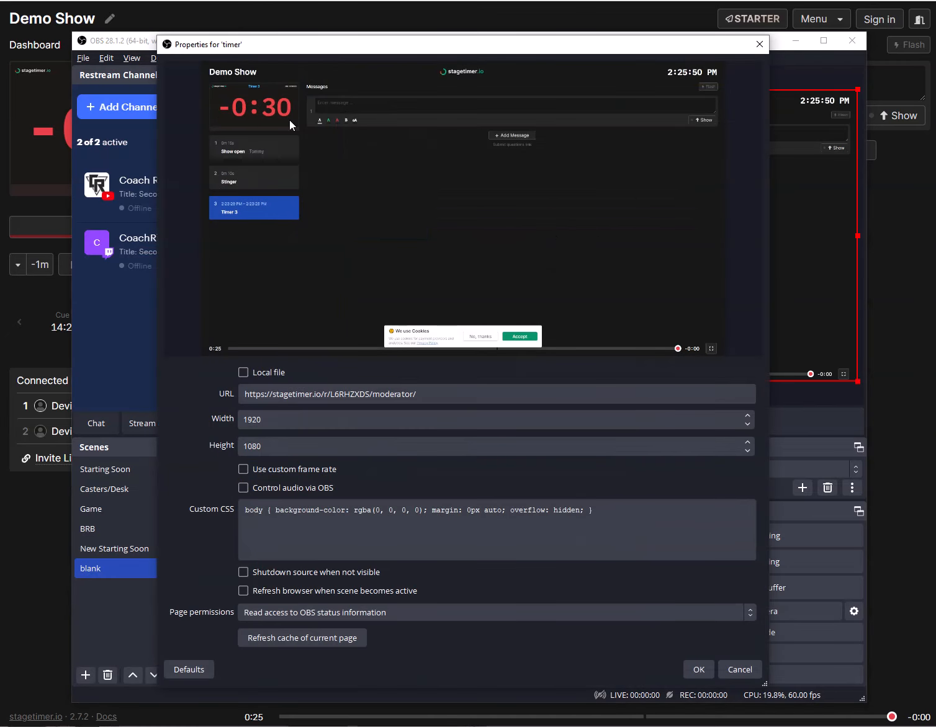
pyautogui.tripleClick(334, 391)
pyautogui.hotkey('ctrl', 'v')
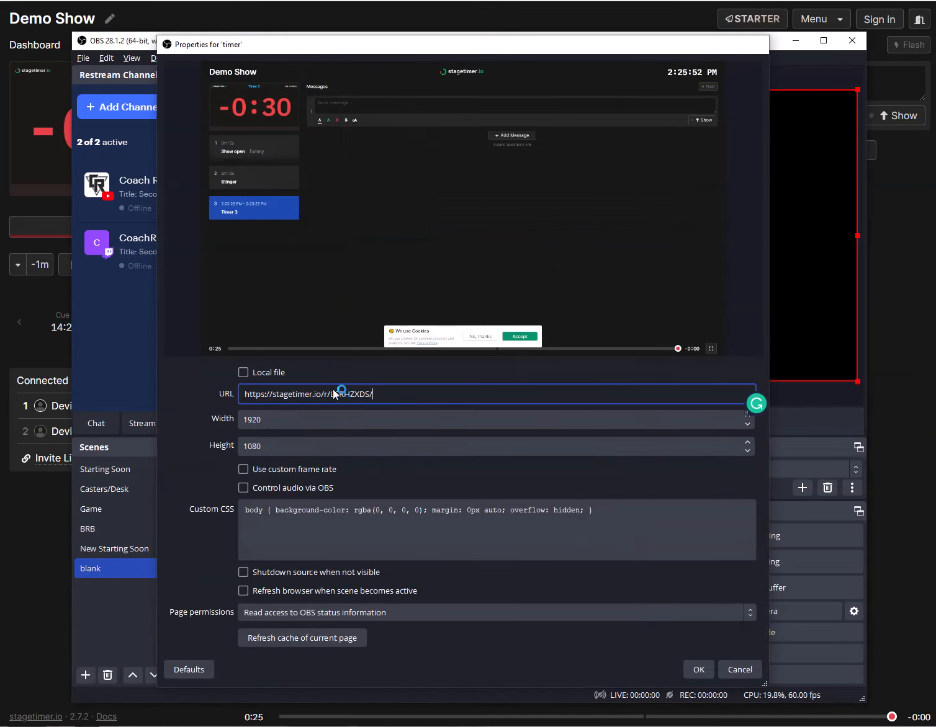
pyautogui.press('Return')
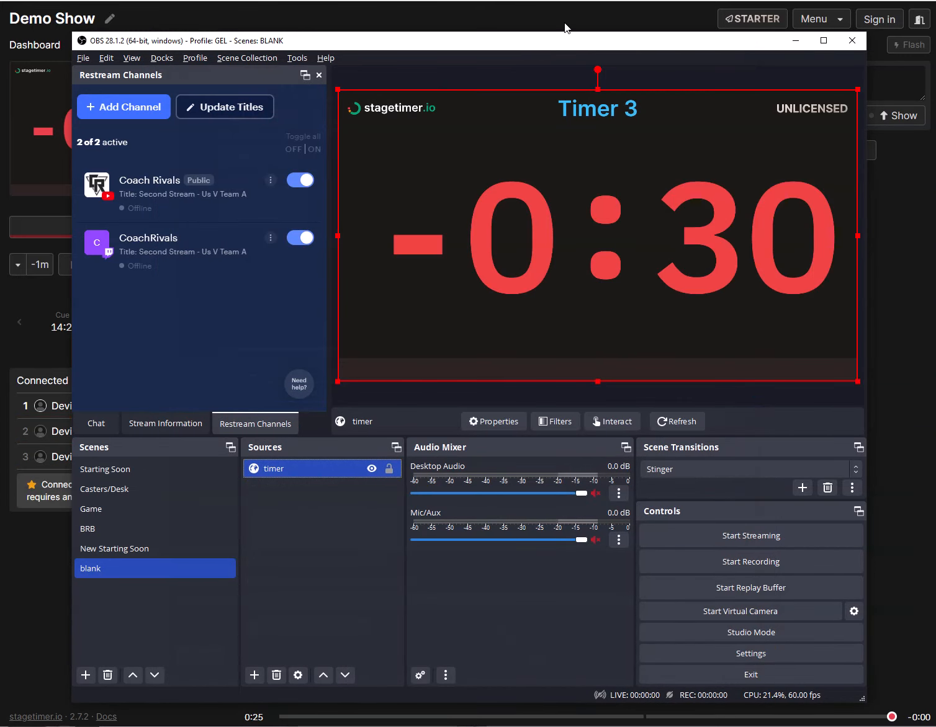
# Step: Switch to Stagetimer, turn on Blackout, check the viewer output in OBS Studio, and turn Blackout off again
pyautogui.hotkey('alt', 'Tab')
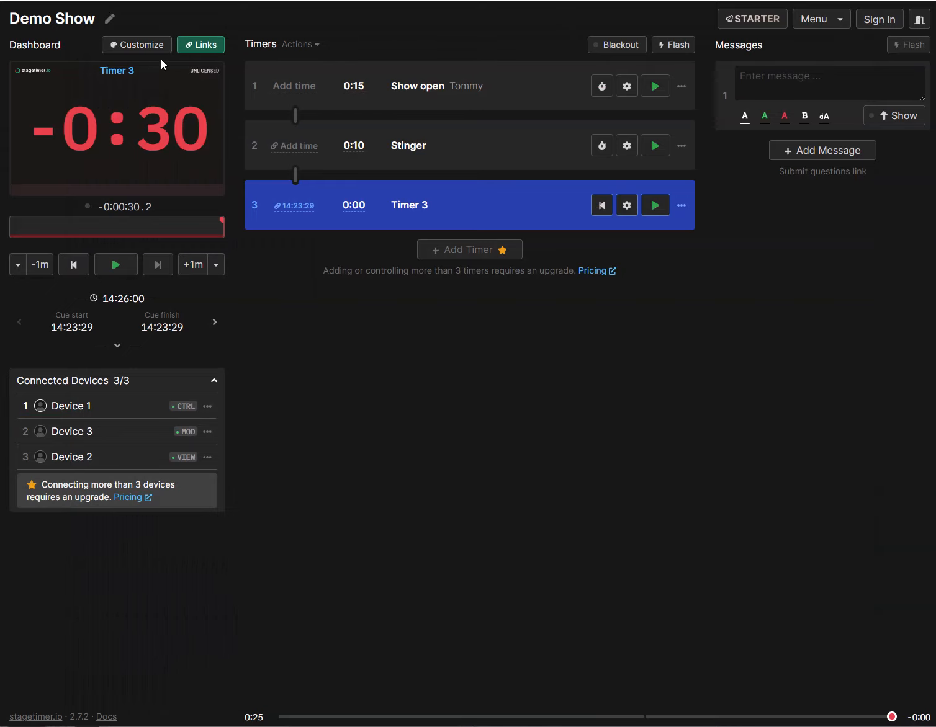
pyautogui.click(612, 45)
pyautogui.hotkey('alt', 'Tab')
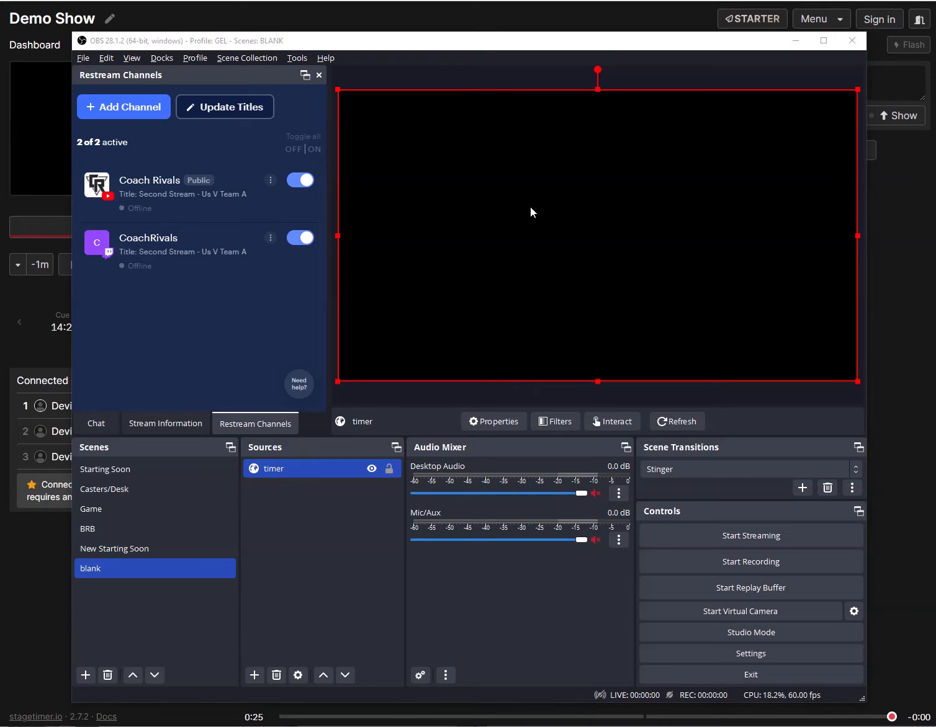
pyautogui.hotkey('alt', 'Tab')
pyautogui.click(617, 49)
# Step: Flash the timer in Stagetimer, check the effect in OBS Studio, and return to the Stagetimer room
pyautogui.click(678, 45)
pyautogui.hotkey('alt', 'Tab')
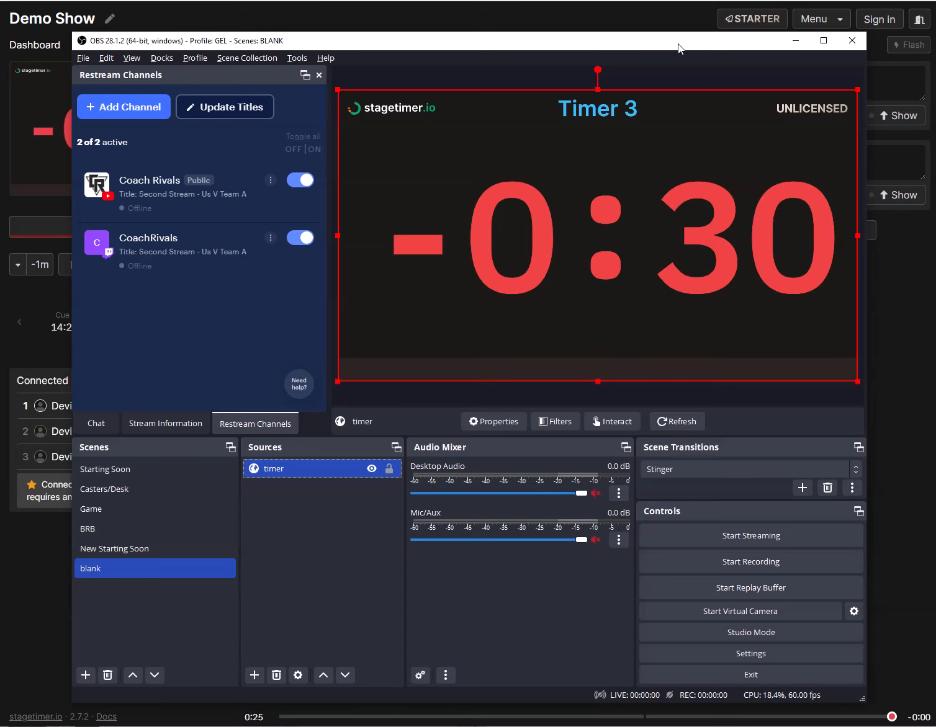
pyautogui.hotkey('alt', 'Tab')
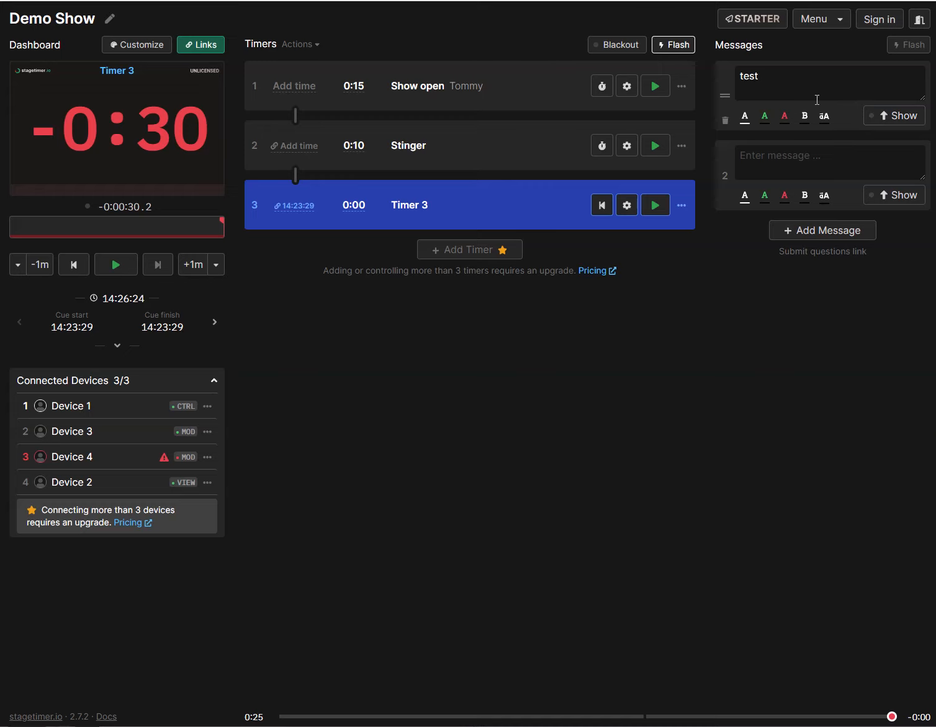
# Step: Show and hide the "test" message, and delete the empty second message
pyautogui.click(899, 117)
pyautogui.click(899, 117)
pyautogui.click(725, 199)
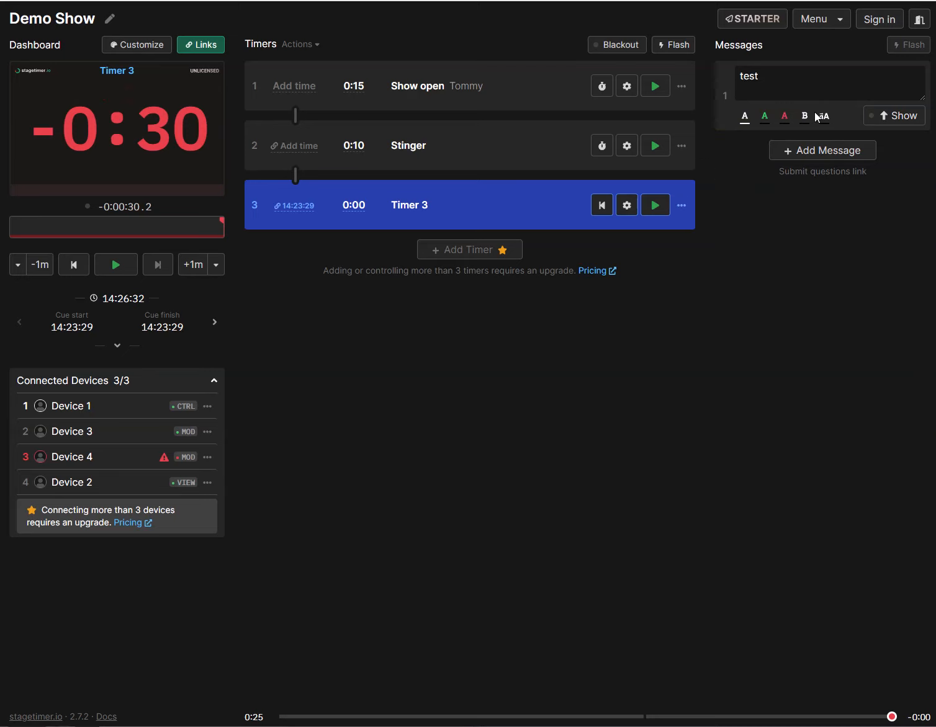
# Step: Flash the timer while the "test" message is shown, and check the viewer output in OBS Studio
pyautogui.click(831, 73)
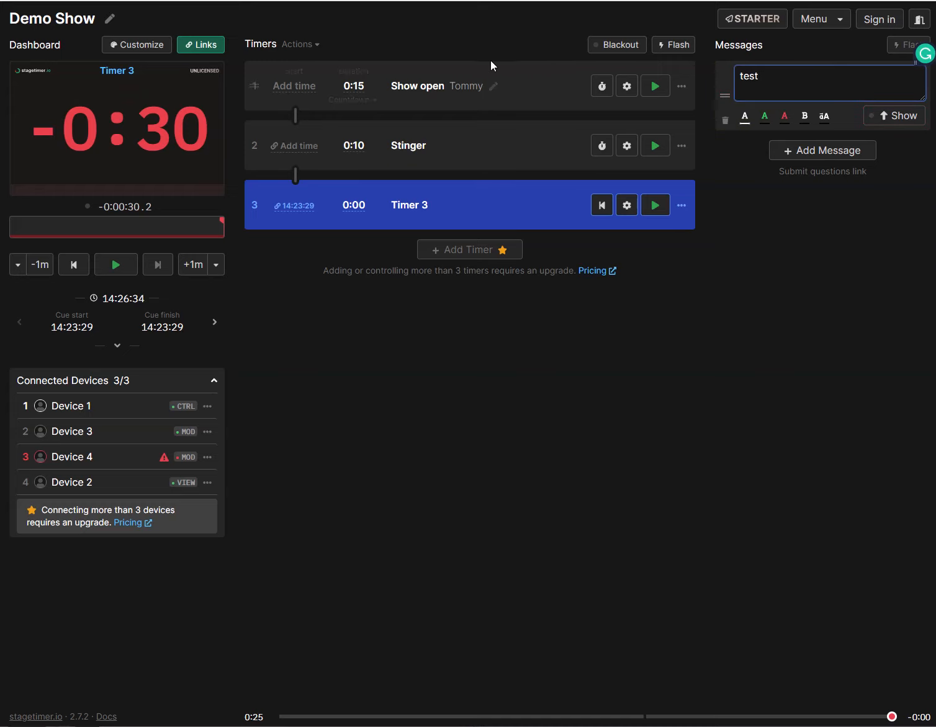
pyautogui.click(678, 44)
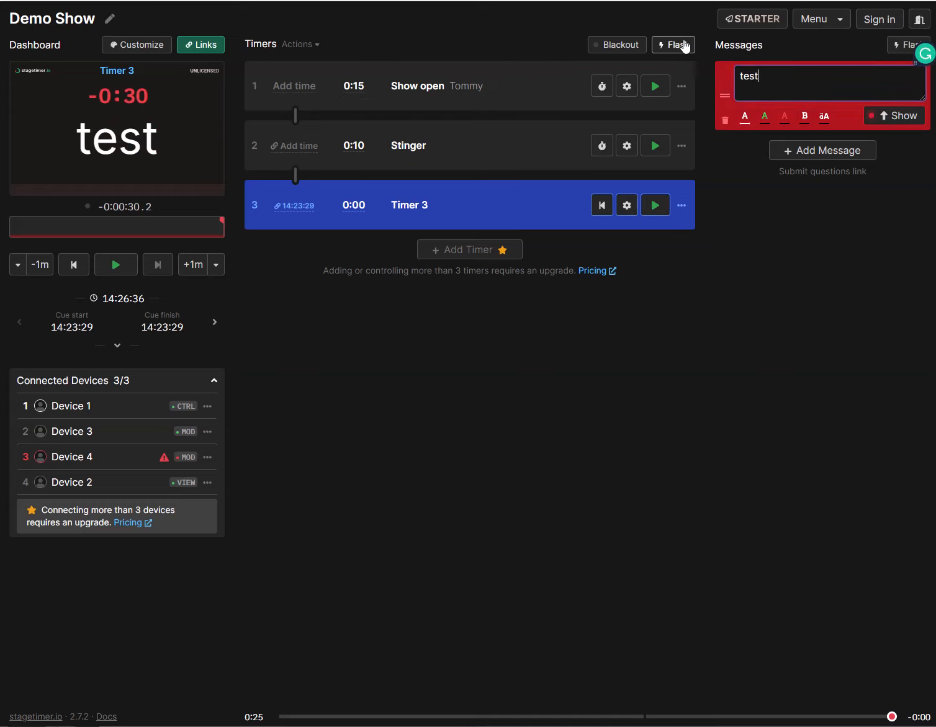
pyautogui.click(678, 45)
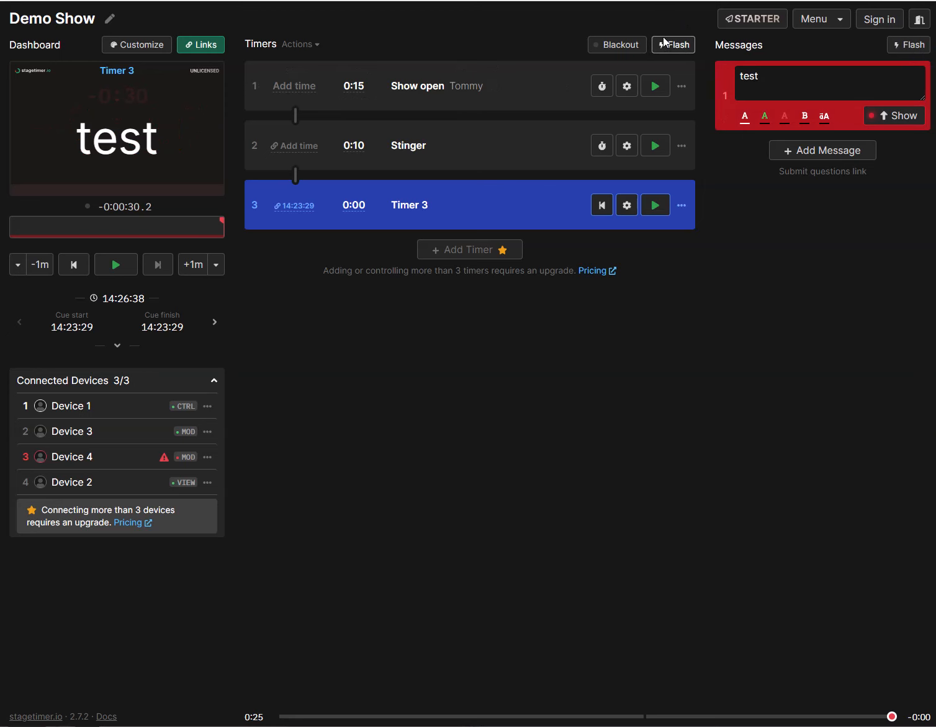
pyautogui.hotkey('alt', 'Tab')
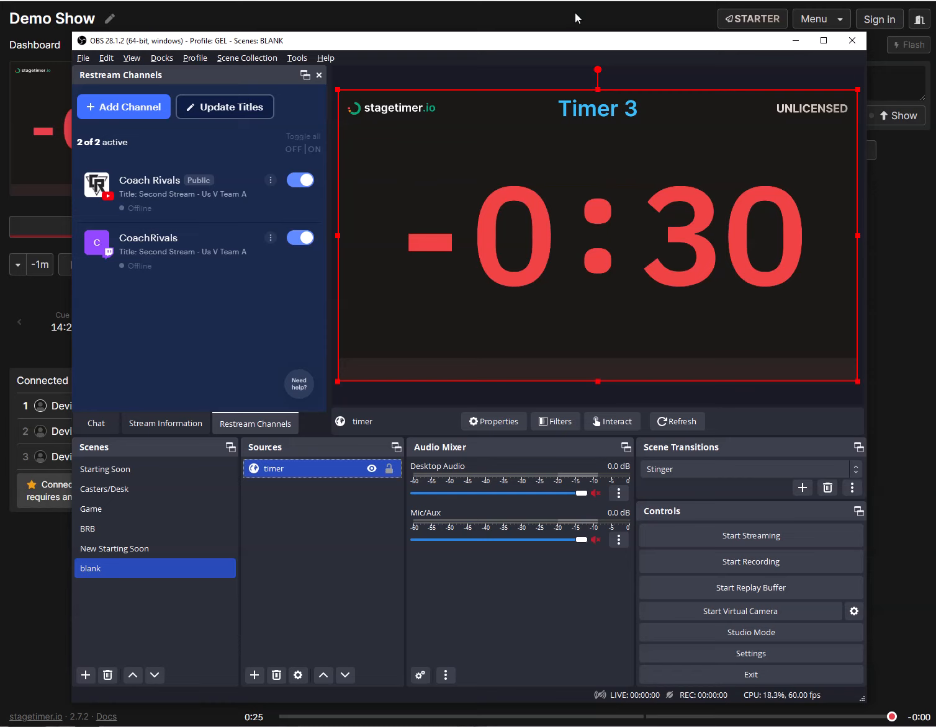
pyautogui.click(494, 0)
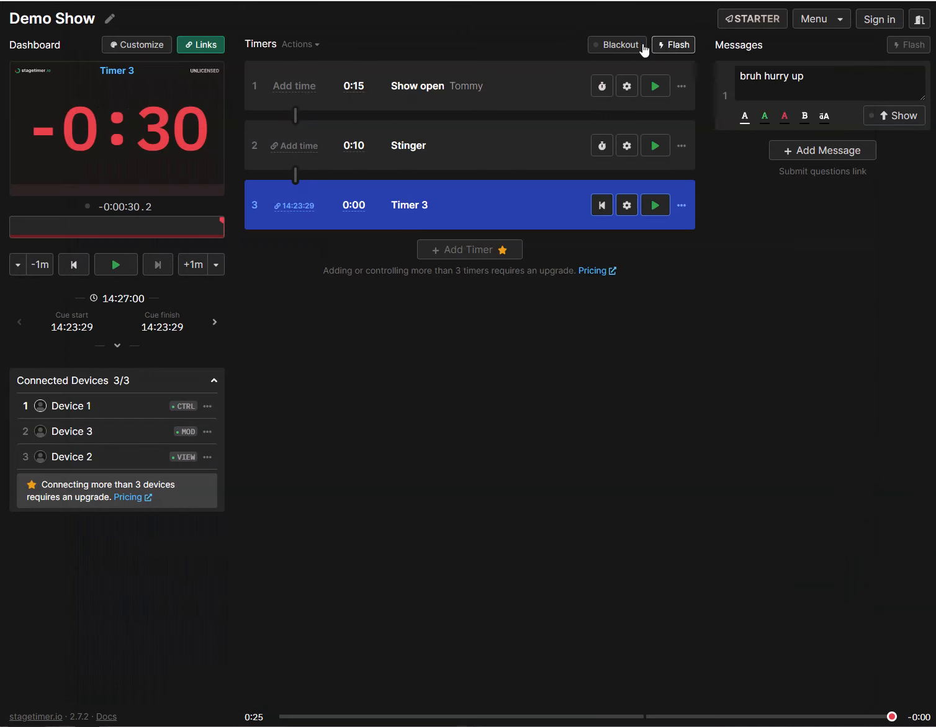
# Step: Copy the Agenda link from Stagetimer's invite links and set it as the timer source's URL in OBS Studio
pyautogui.click(184, 48)
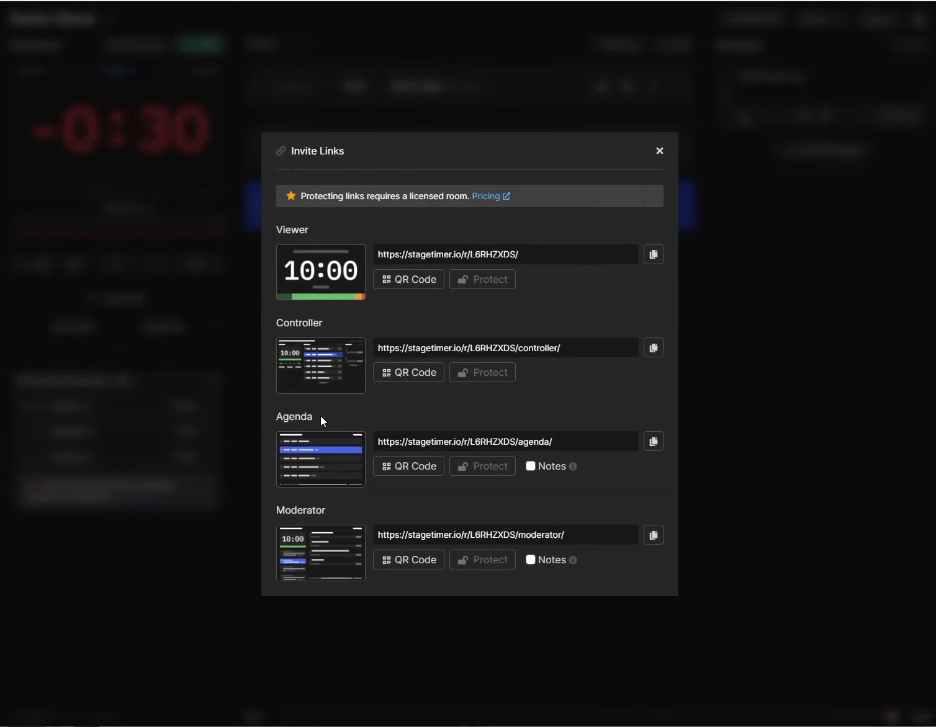
pyautogui.click(651, 443)
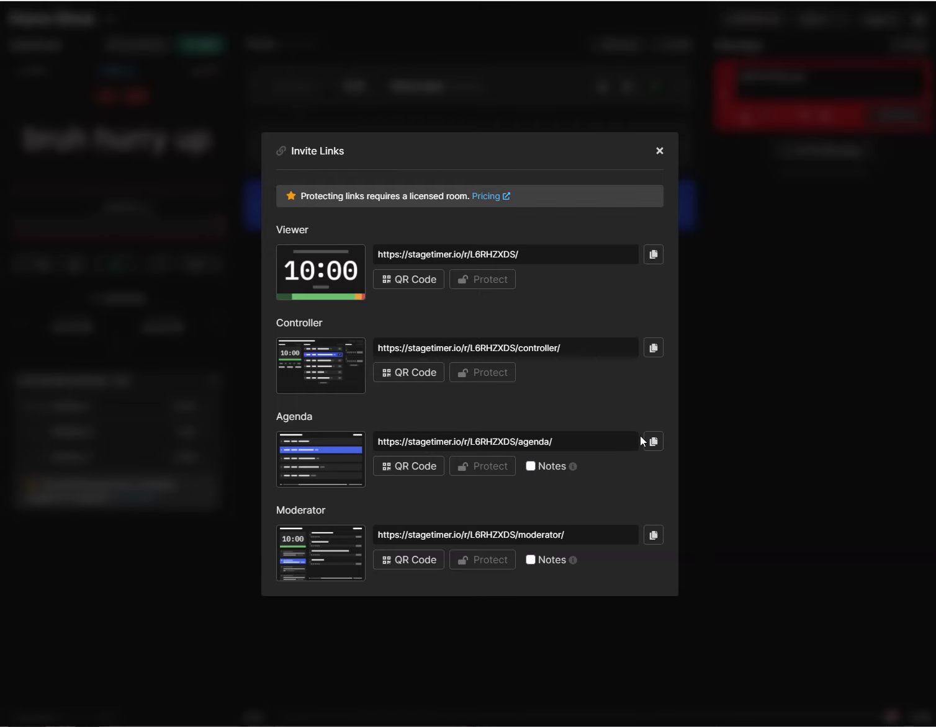
pyautogui.hotkey('alt', 'Tab')
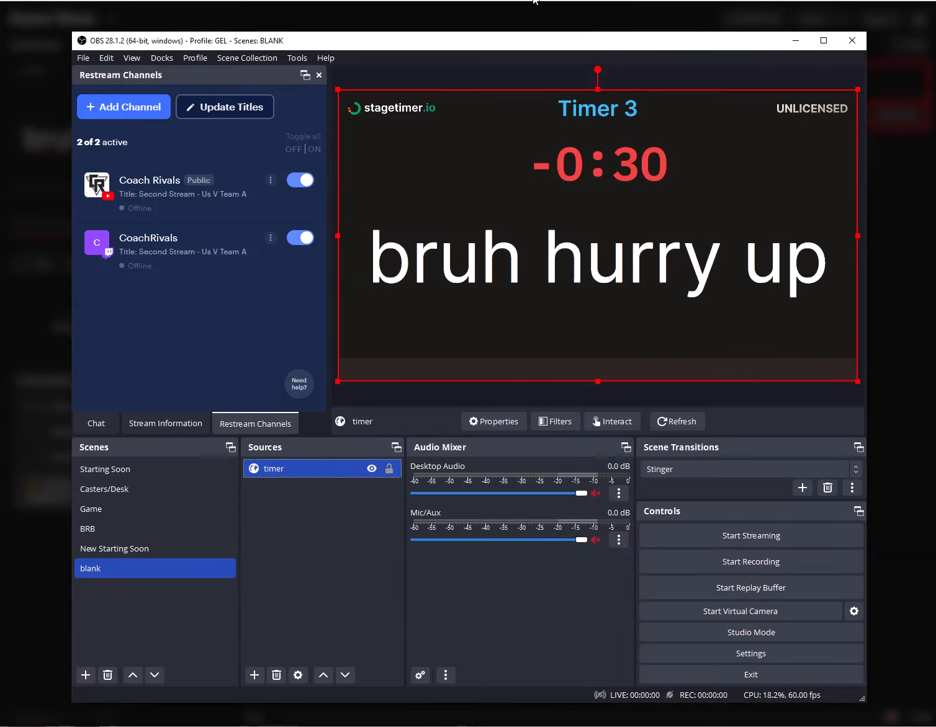
pyautogui.doubleClick(312, 472)
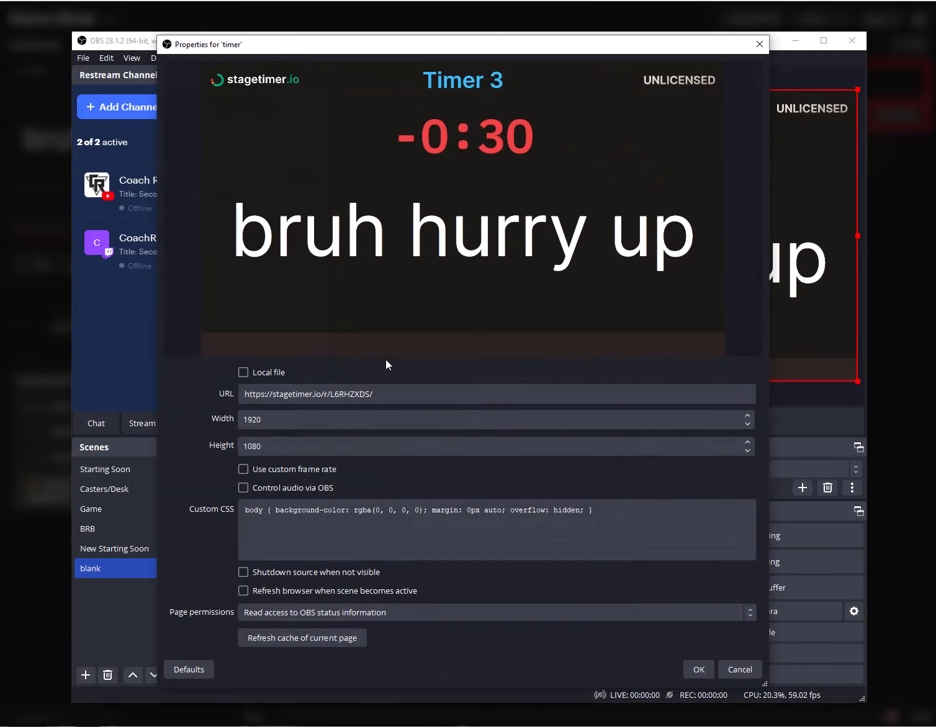
pyautogui.tripleClick(370, 394)
pyautogui.hotkey('ctrl', 'v')
pyautogui.press('Return')
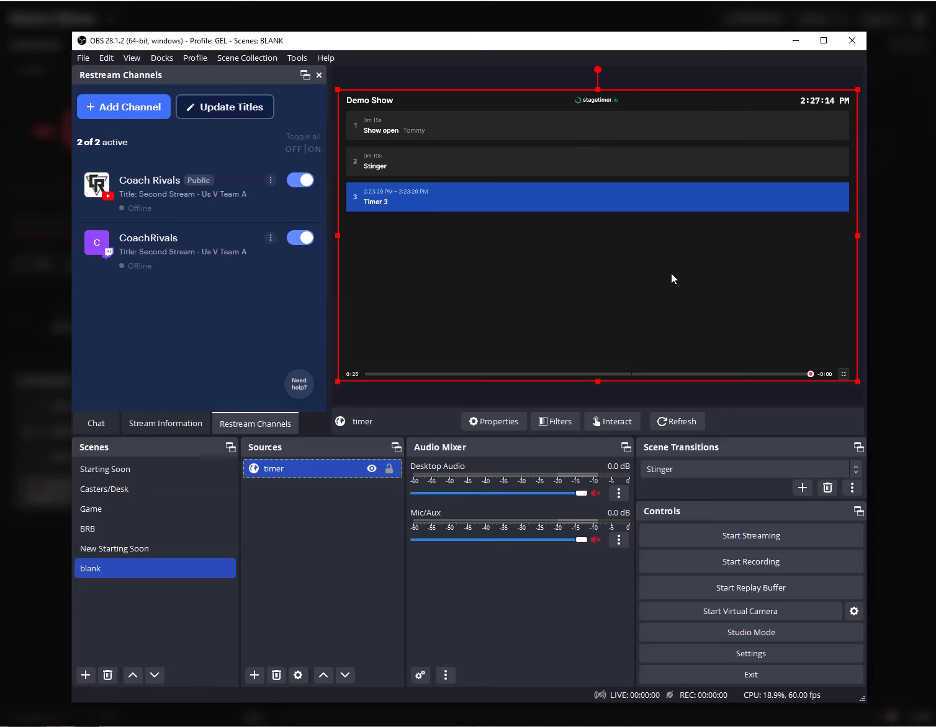
# Step: Copy the Moderator link from Stagetimer's invite links and set it as the timer source's URL in OBS Studio
pyautogui.hotkey('alt', 'Tab')
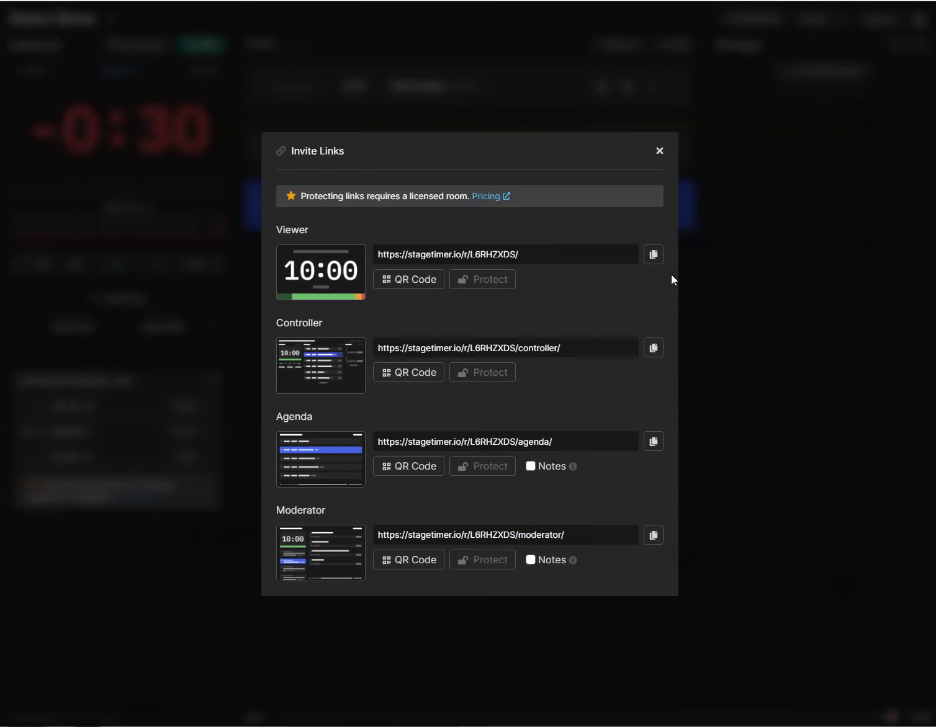
pyautogui.click(654, 539)
pyautogui.hotkey('alt', 'Tab')
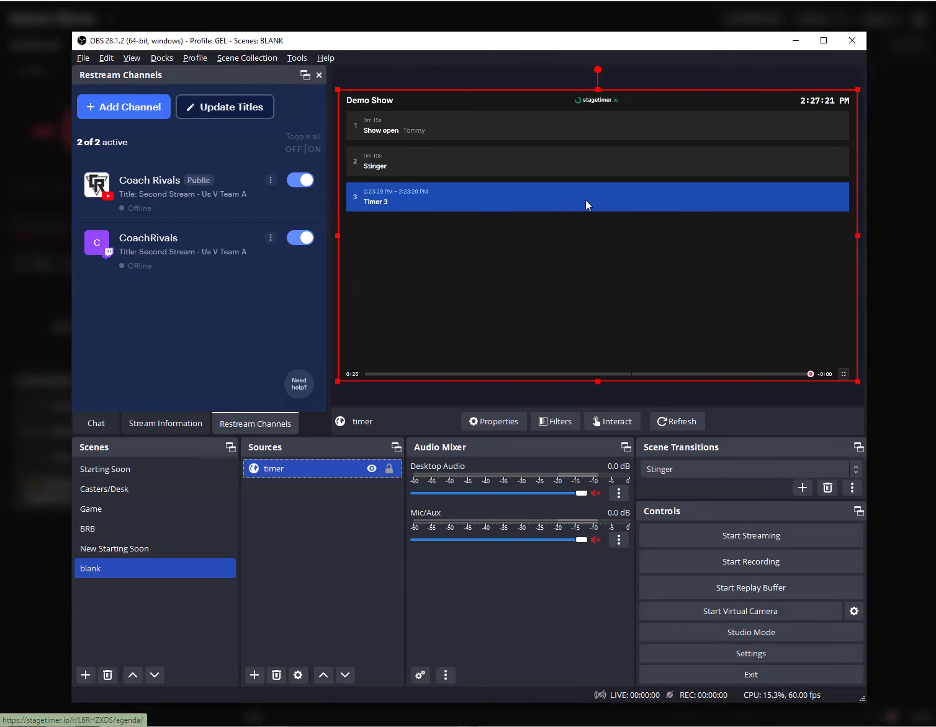
pyautogui.doubleClick(323, 466)
pyautogui.click(338, 394)
pyautogui.hotkey('ctrl', 'a')
pyautogui.hotkey('ctrl', 'v')
pyautogui.press('Return')
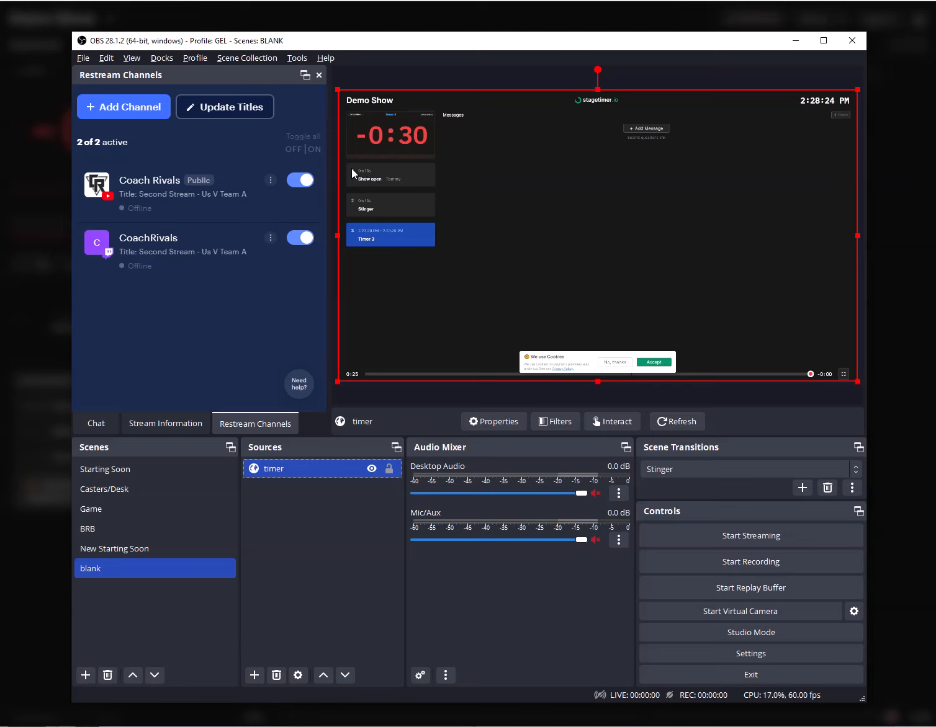
# Step: Open Stagetimer's pricing page from the invite links and examine the Starter, Pro and Premium plans, including their Single Event pricing
pyautogui.click(337, 1)
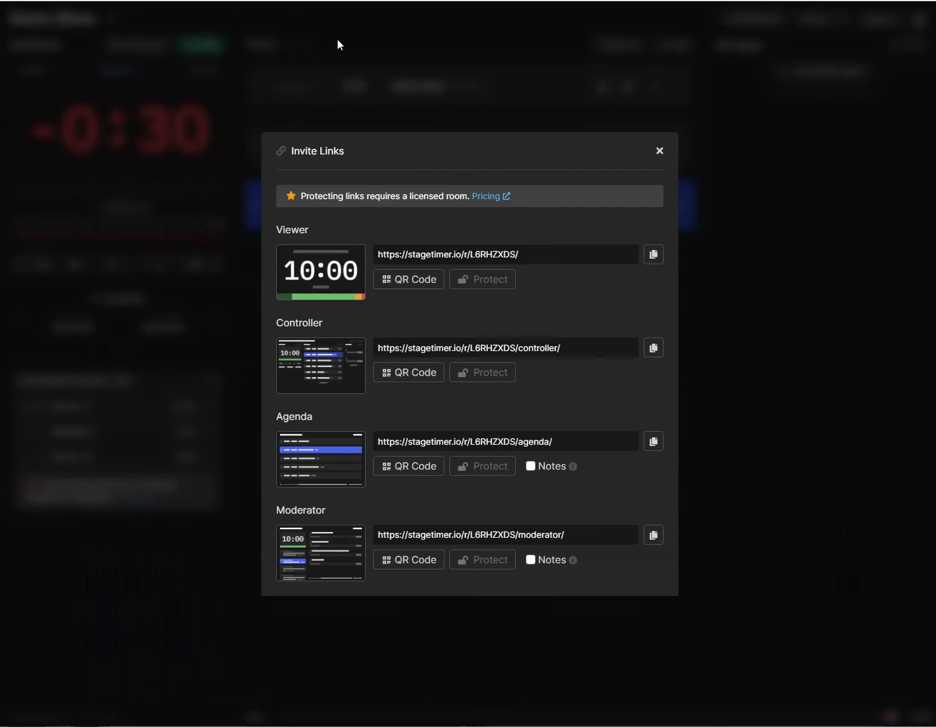
pyautogui.click(489, 195)
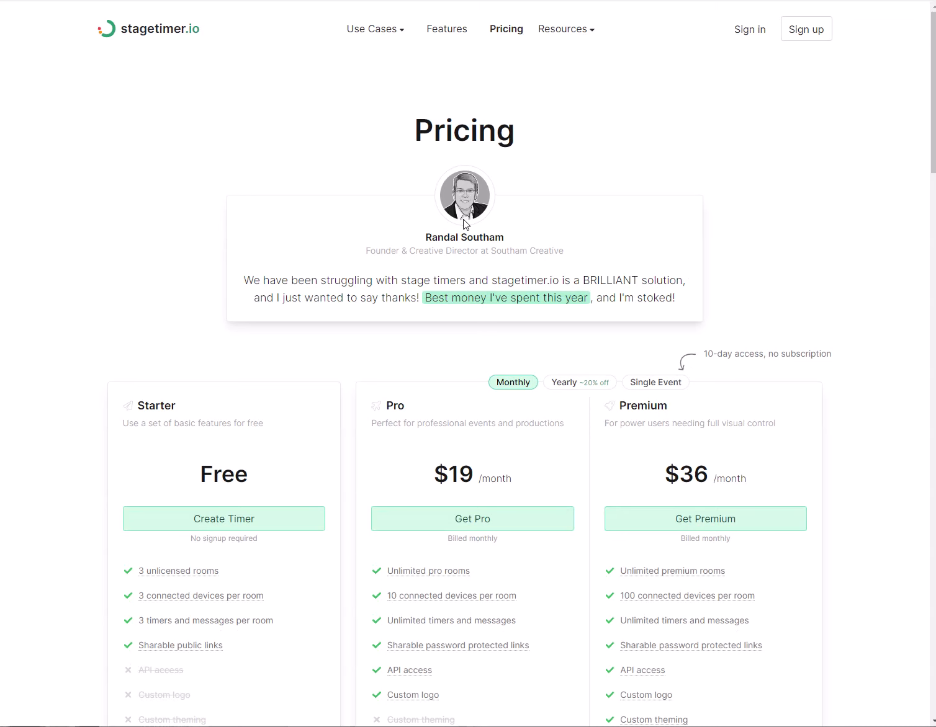
pyautogui.scroll(-1, 447, 435)
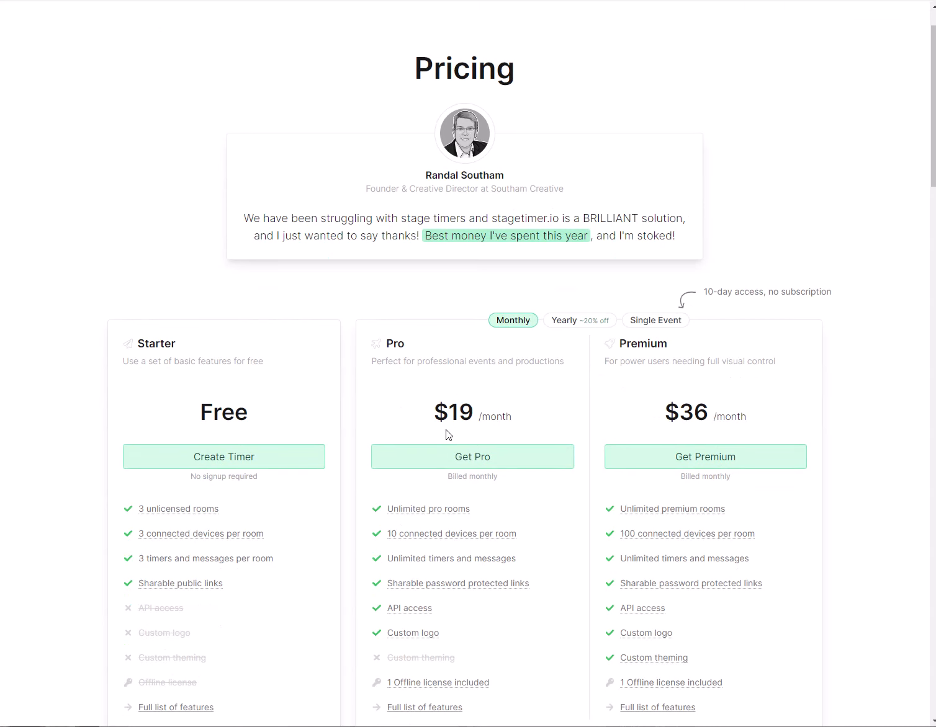
pyautogui.scroll(-1, 459, 455)
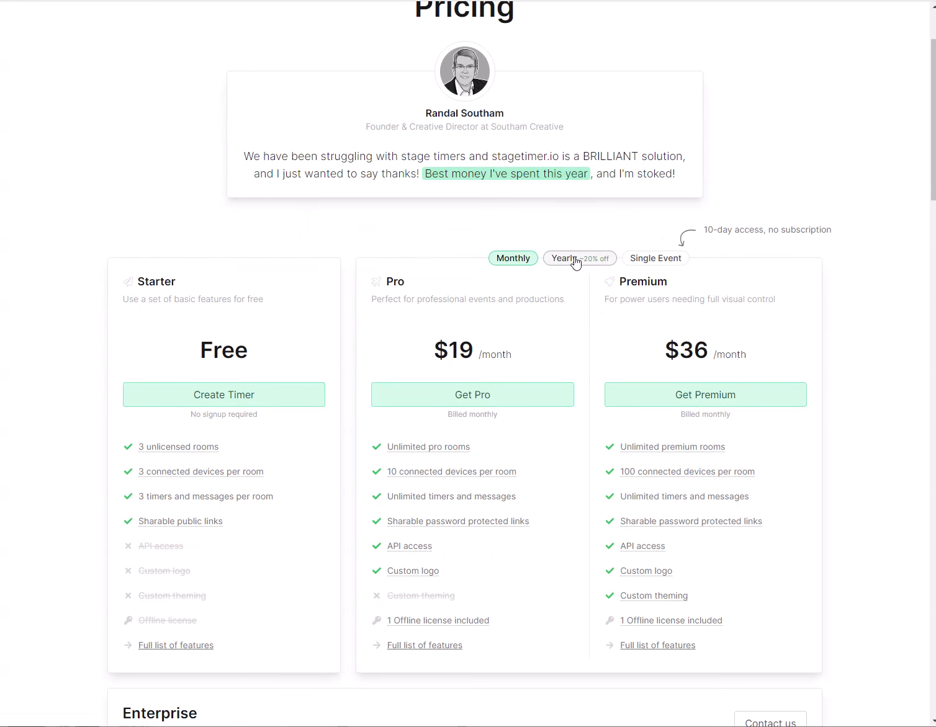
pyautogui.click(642, 260)
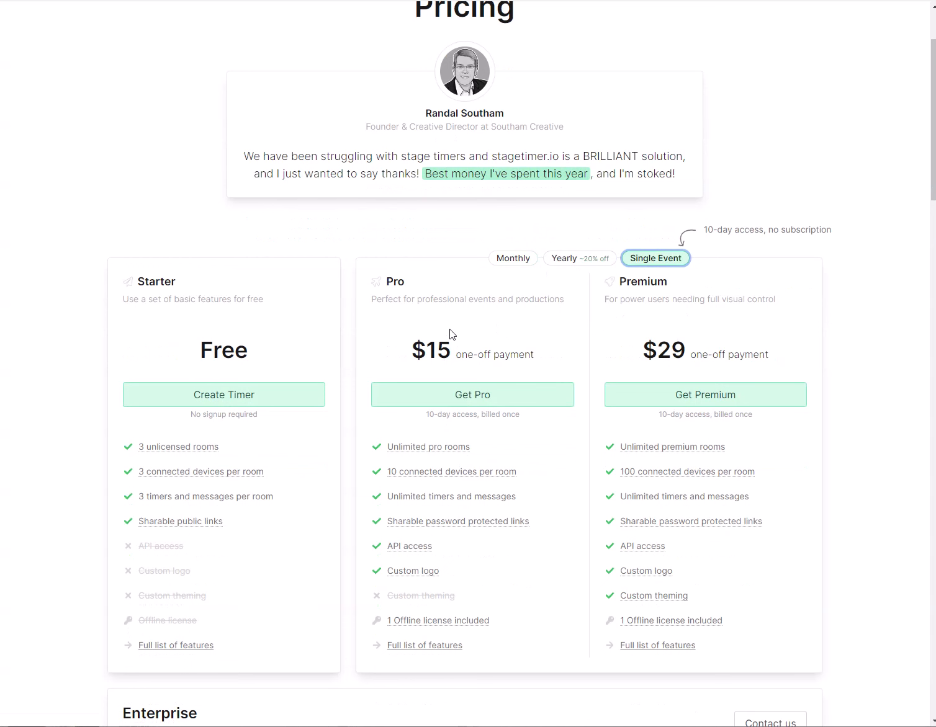
pyautogui.scroll(2, 494, 326)
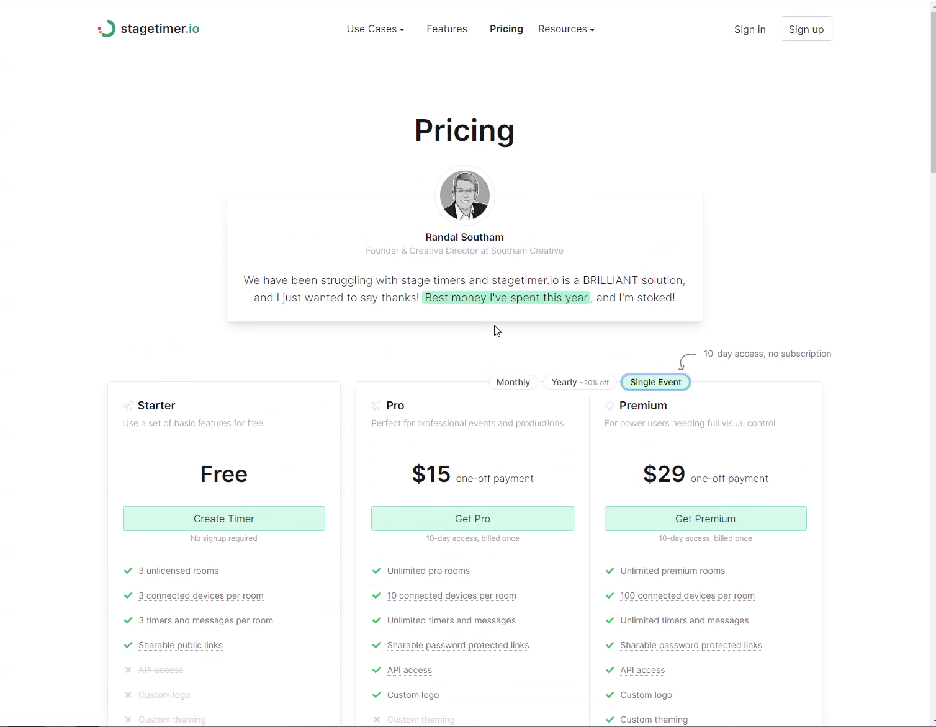
pyautogui.scroll(-7, 494, 330)
pyautogui.scroll(4, 493, 346)
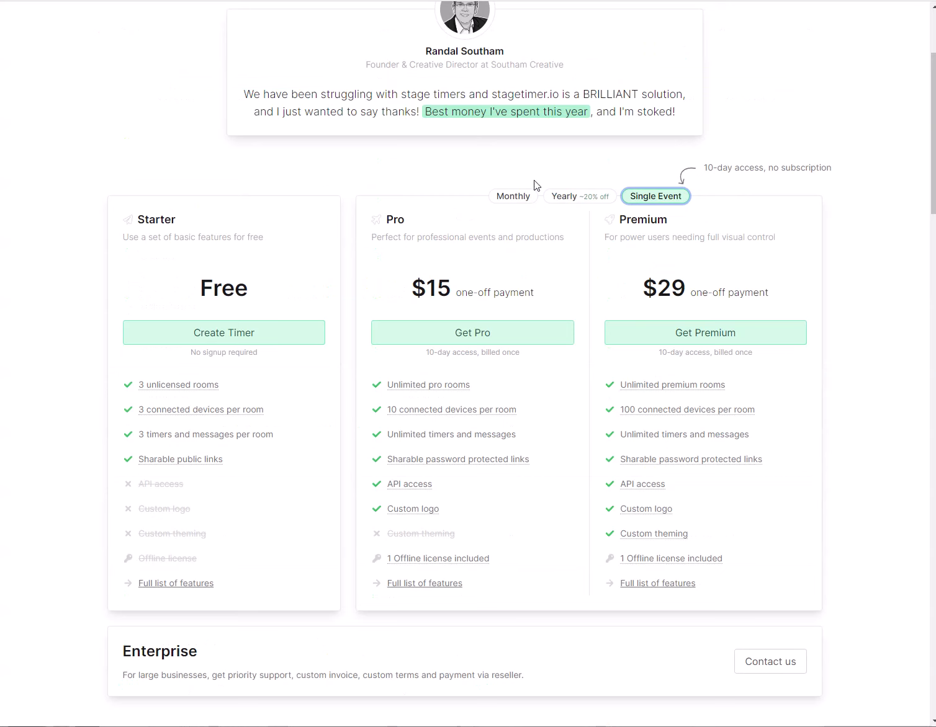
# Step: Compare the Pro and Premium prices across the Monthly, Yearly and Single Event billing options
pyautogui.click(513, 196)
pyautogui.click(662, 197)
pyautogui.click(510, 197)
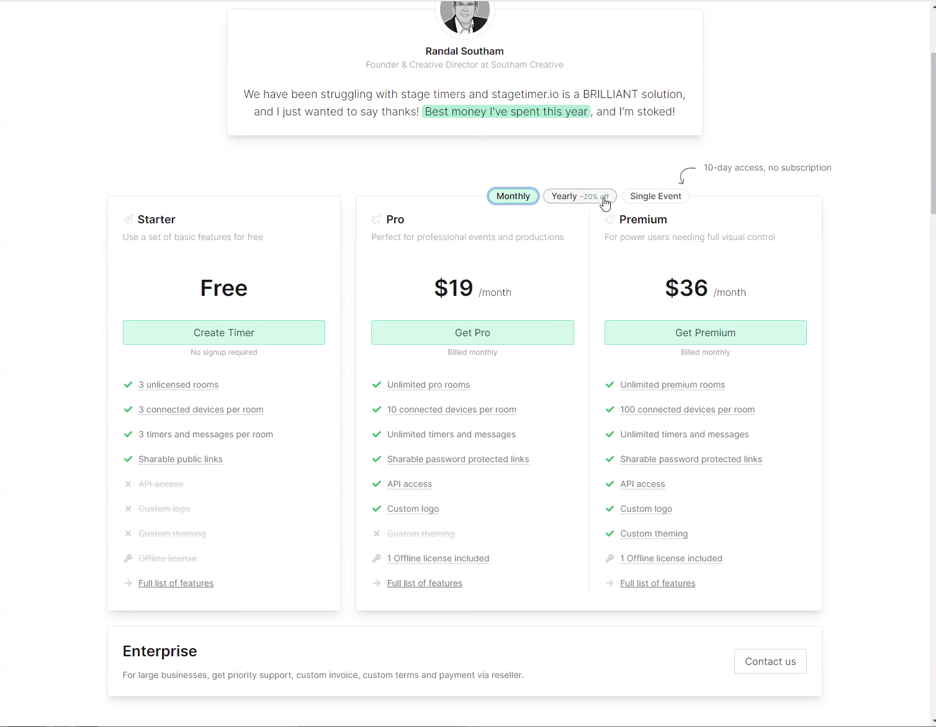
pyautogui.click(604, 200)
pyautogui.click(520, 197)
pyautogui.click(637, 196)
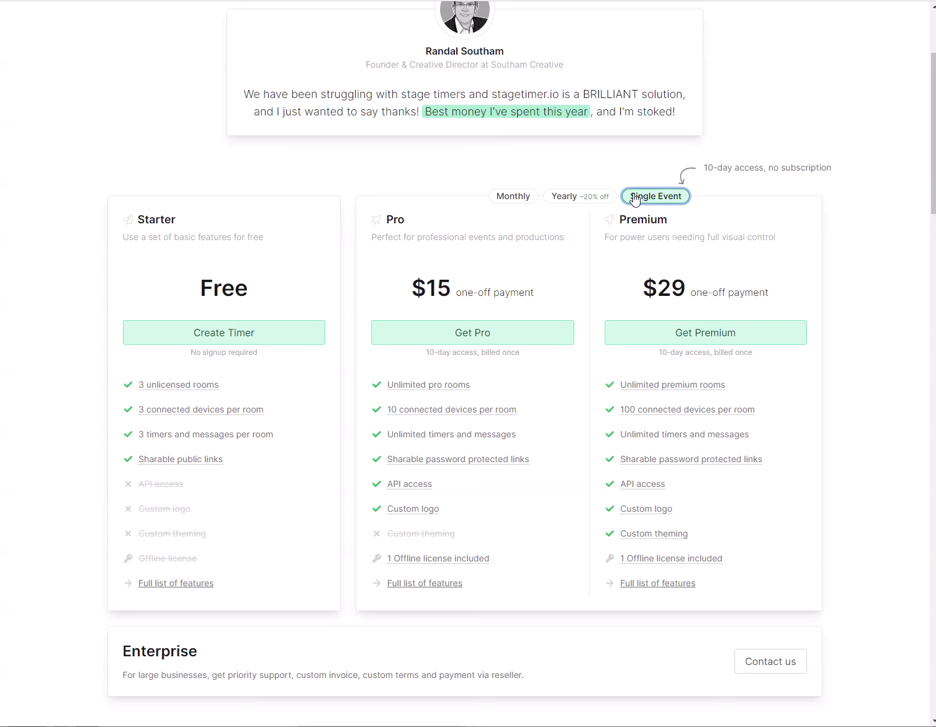
pyautogui.click(512, 197)
pyautogui.click(652, 197)
pyautogui.scroll(3, 441, 251)
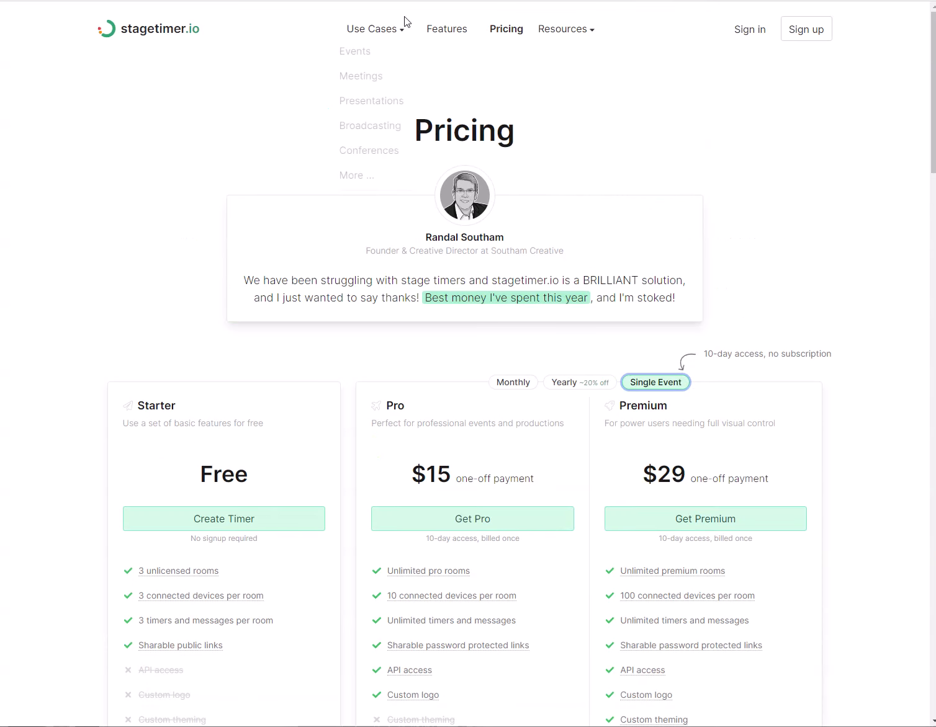
# Step: Return to the Demo Show room, close the invite links, and look over the room's API, logs, CSV and settings options
pyautogui.click(77, 1)
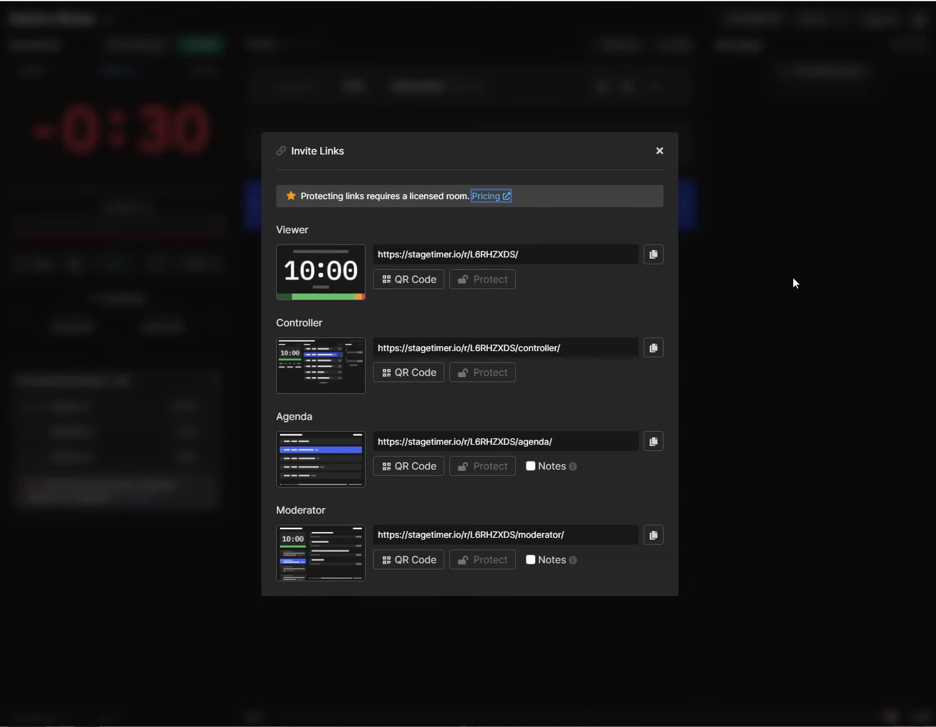
pyautogui.click(792, 277)
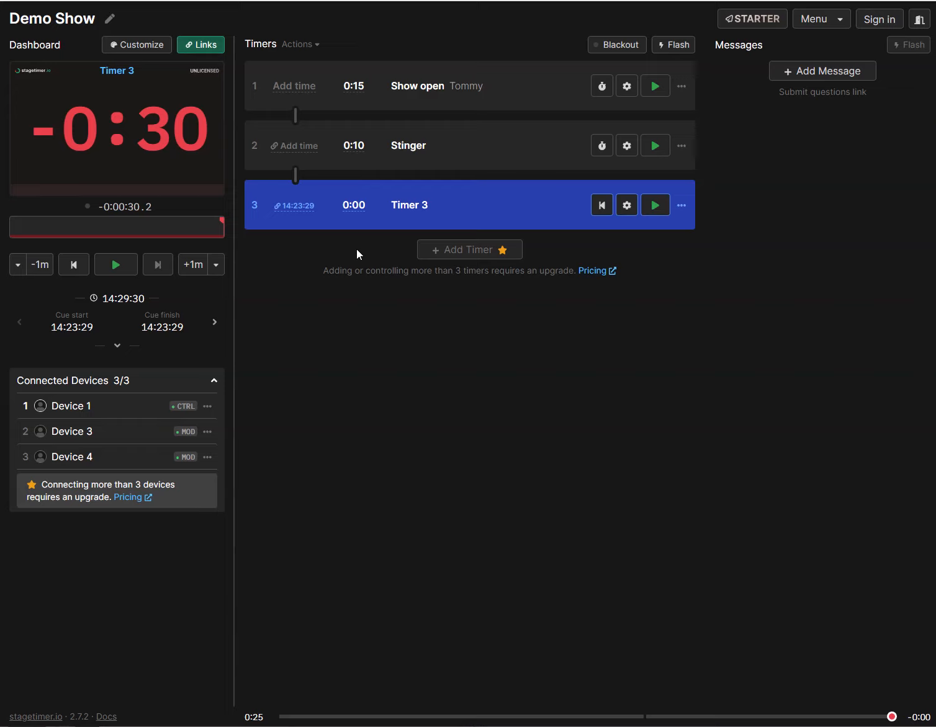
pyautogui.click(815, 23)
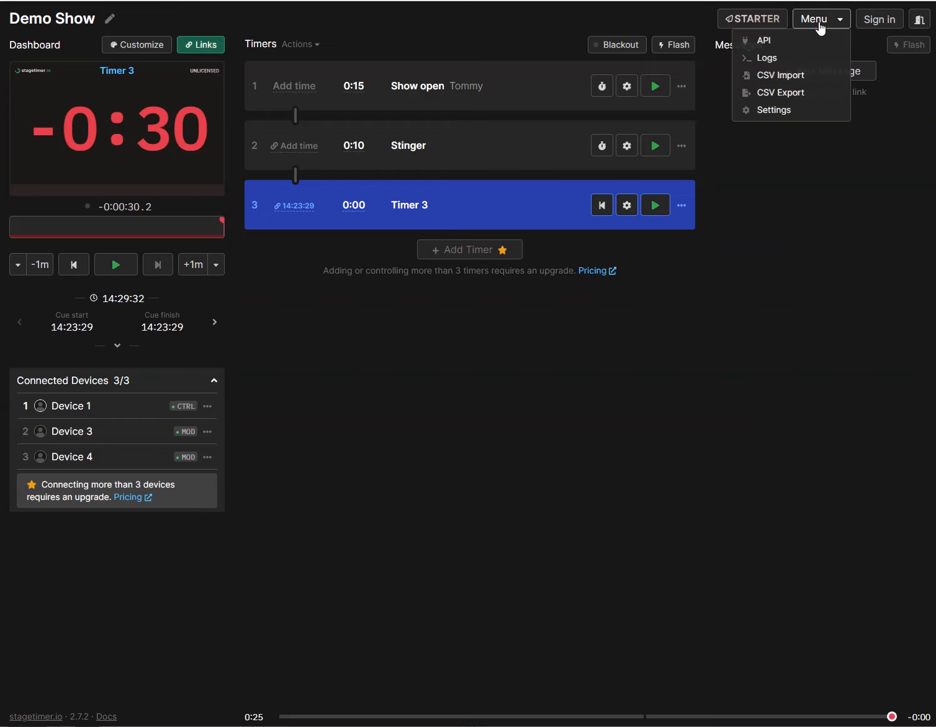
pyautogui.click(793, 217)
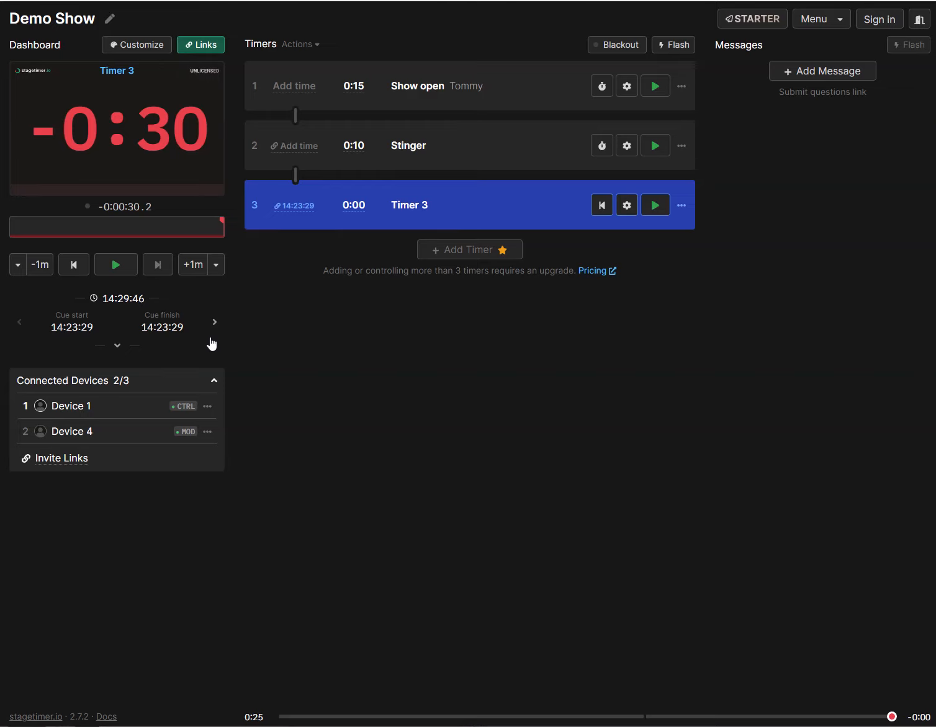
# Step: Expand and collapse the dashboard's event times, and switch from the cue times to the event times and back
pyautogui.click(114, 349)
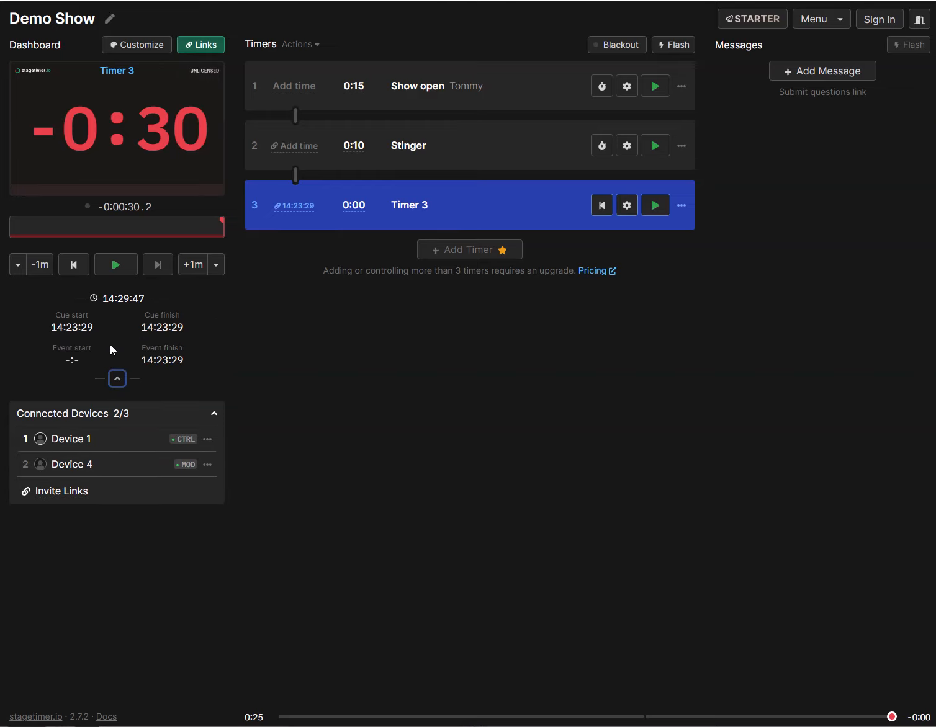
pyautogui.click(119, 379)
pyautogui.click(214, 322)
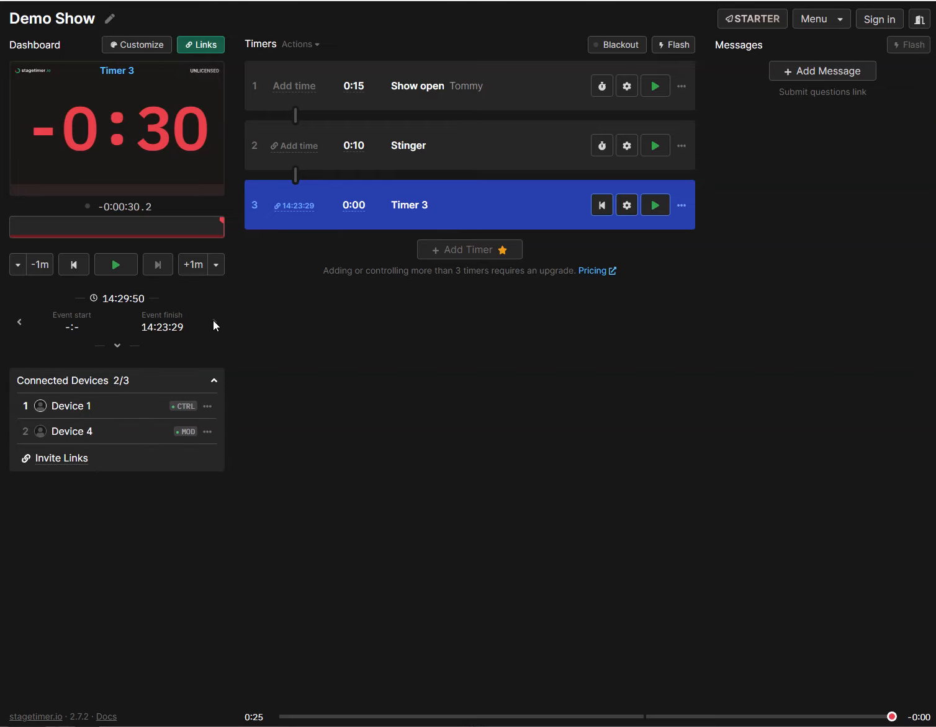
pyautogui.click(22, 328)
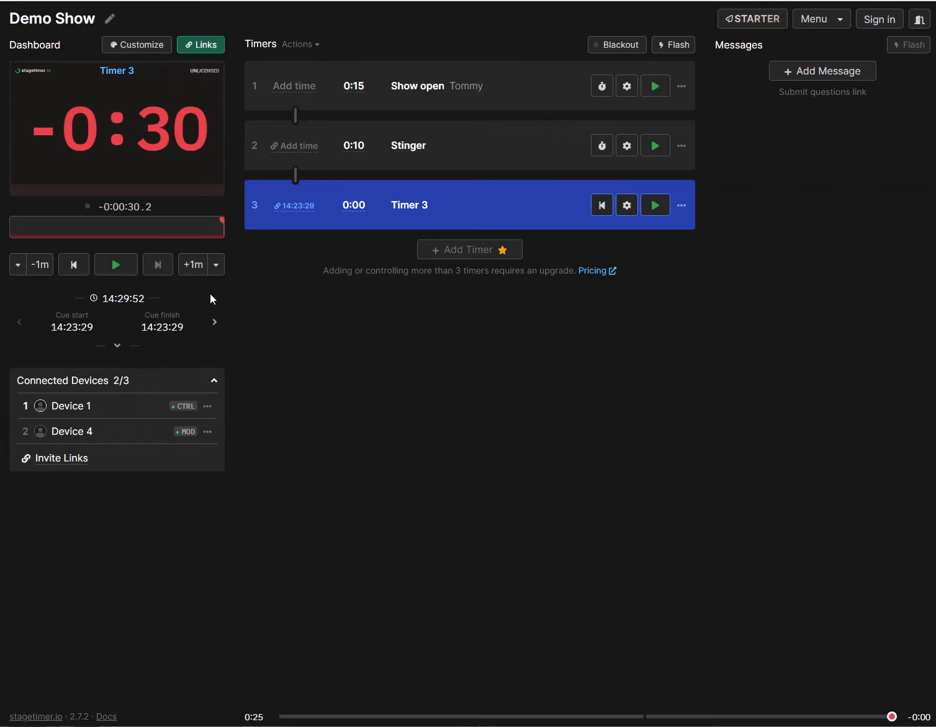